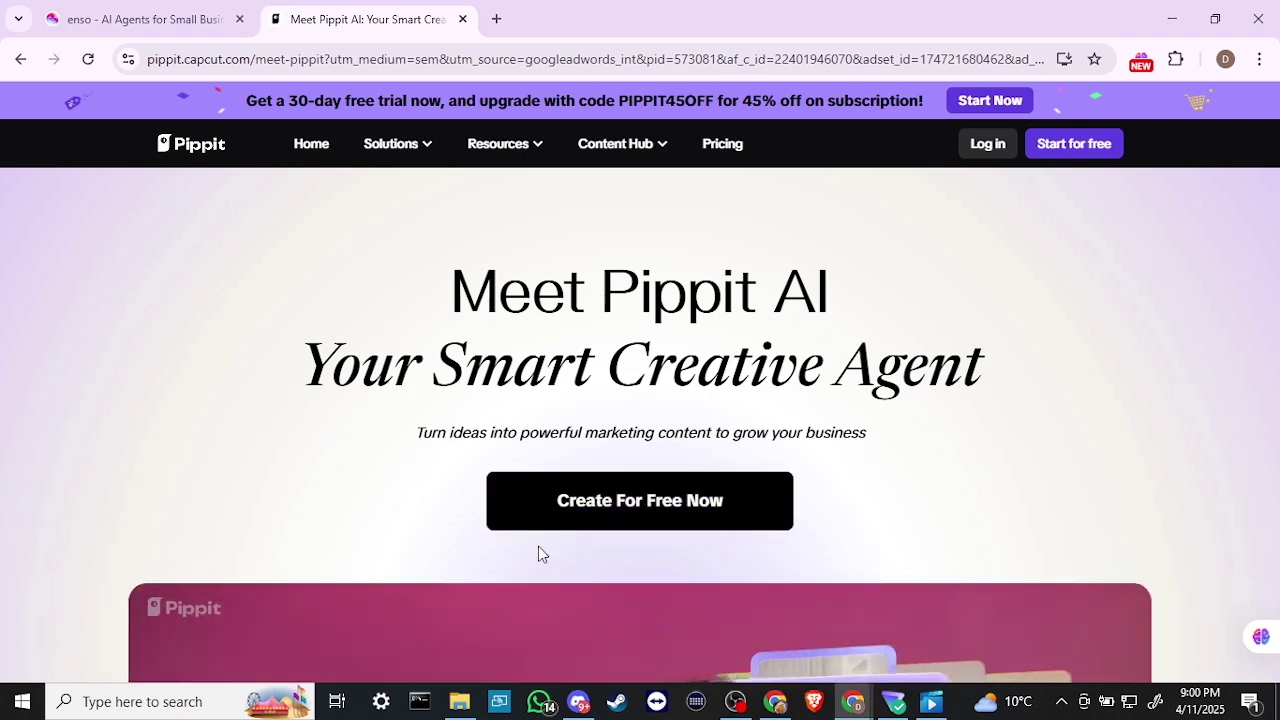
Sign up for Pippit with a Google account and allow it to share profile details
left_click(600, 510)
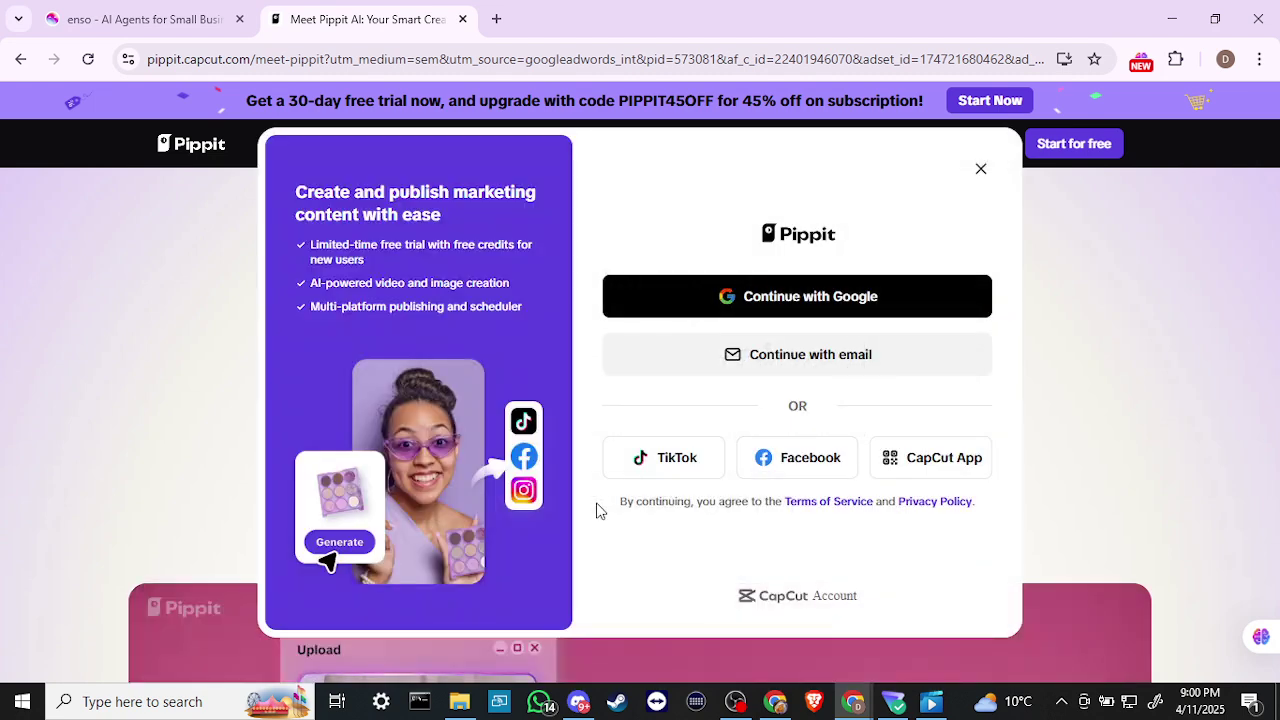
left_click(691, 306)
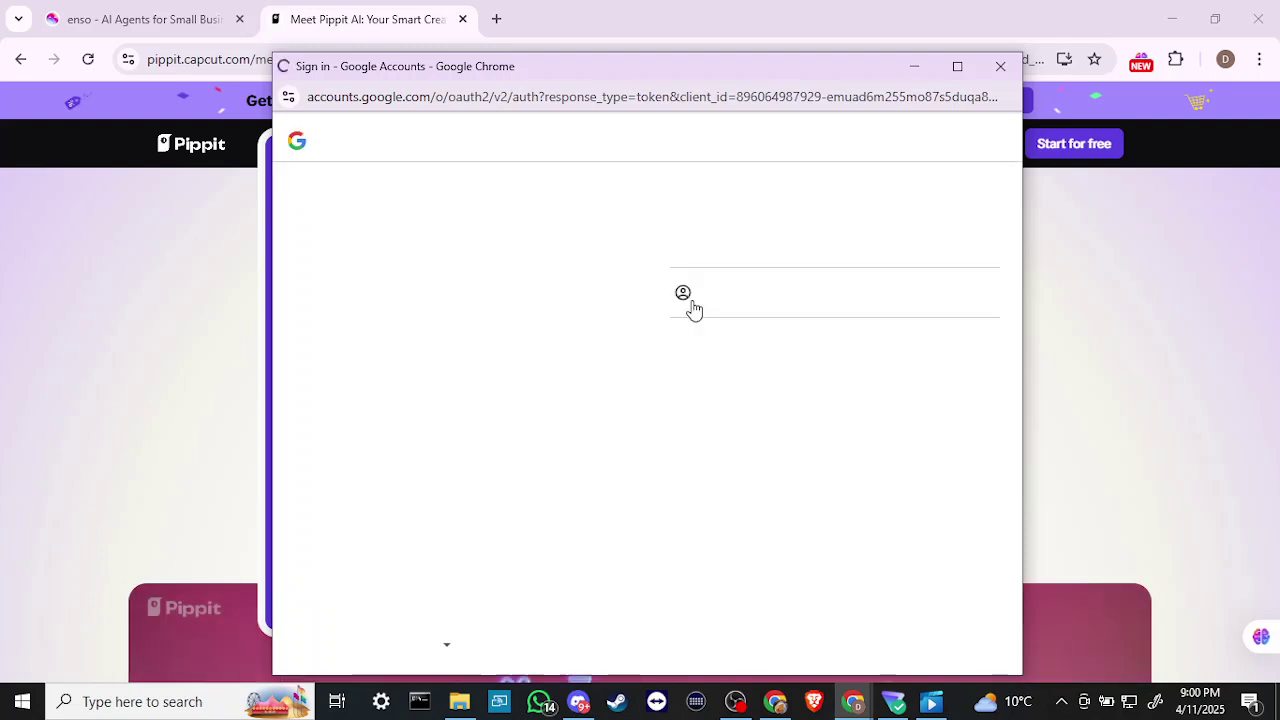
left_click(755, 240)
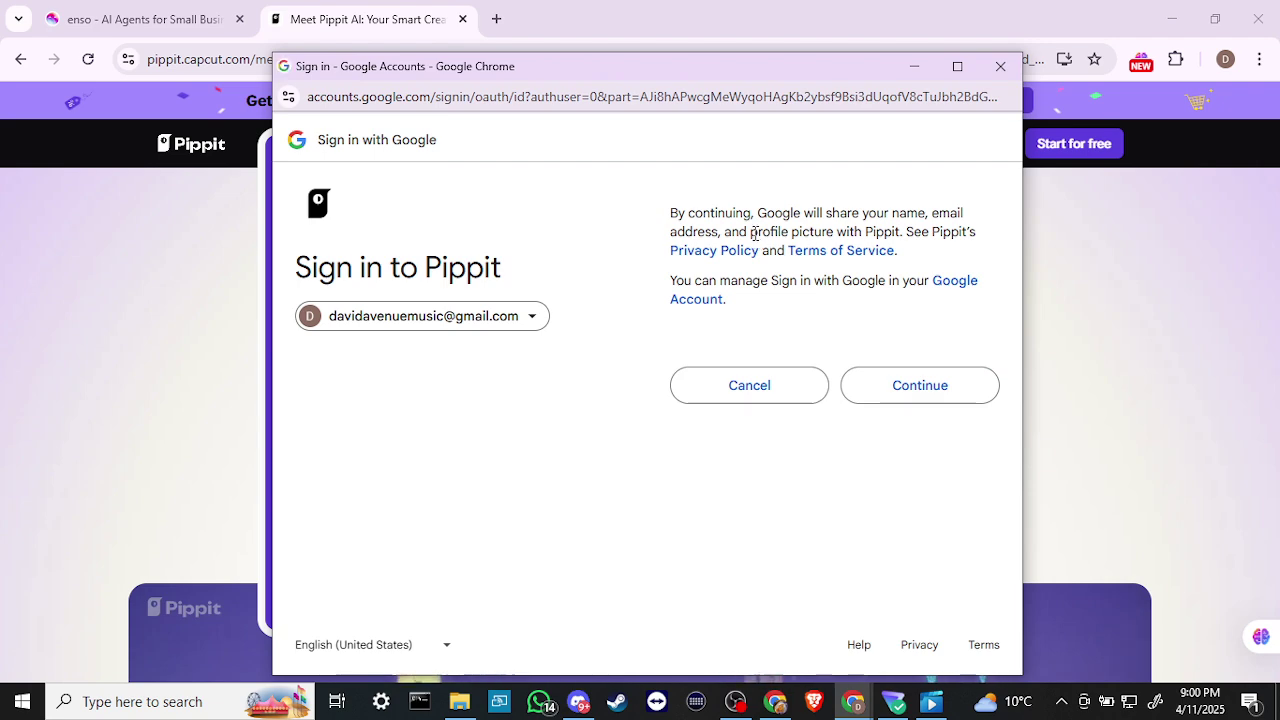
left_click(895, 384)
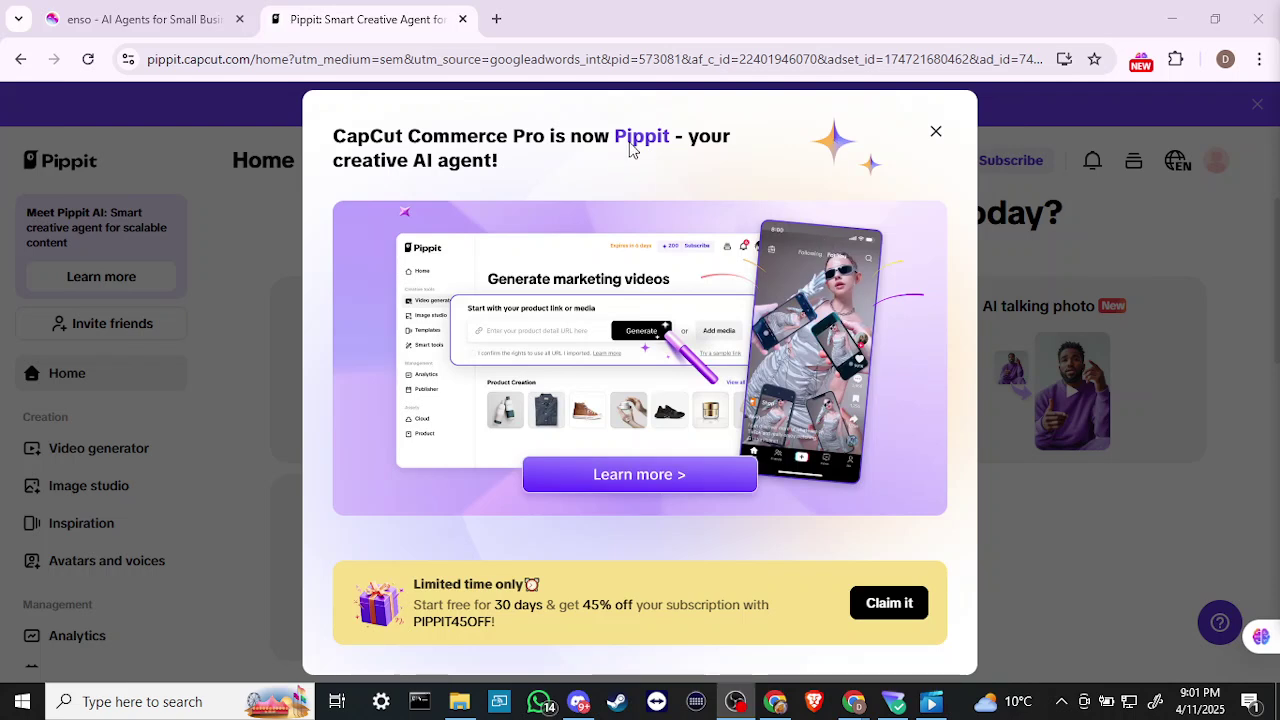
Dismiss the 'CapCut Commerce Pro is now Pippit' promo and go to the Video generator page
left_click(935, 133)
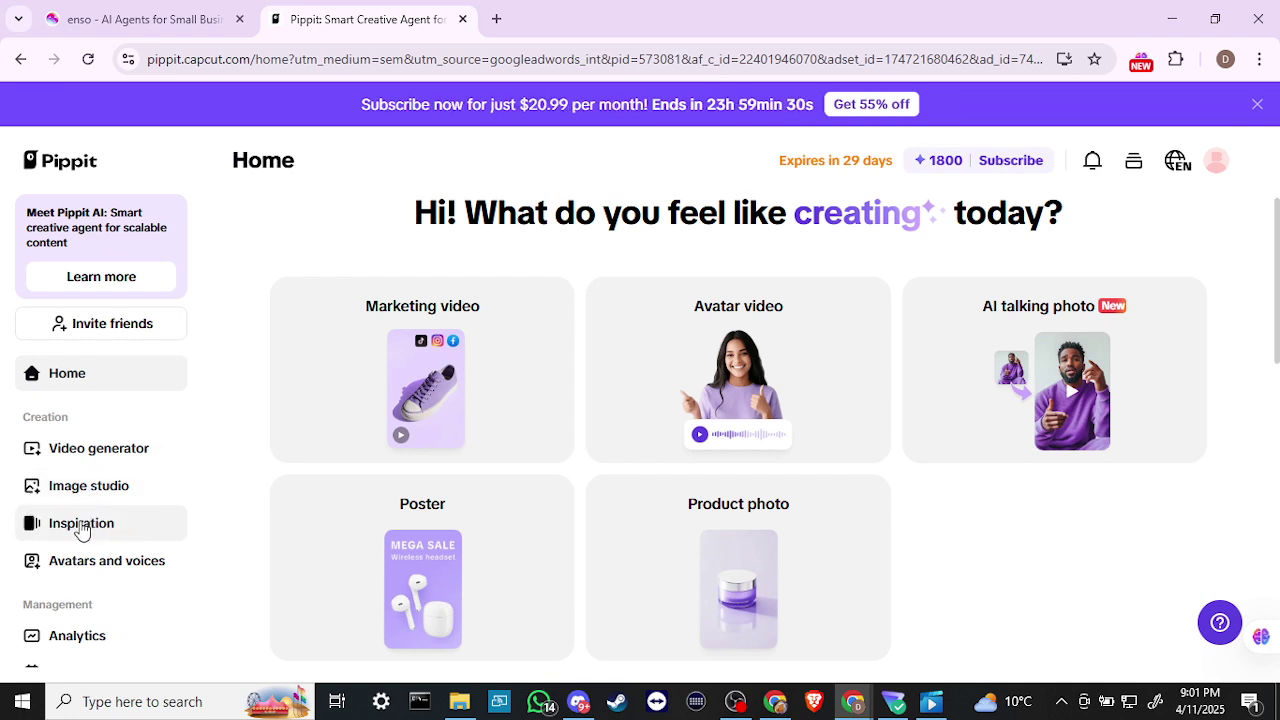
scroll(118, 570, "down", 2)
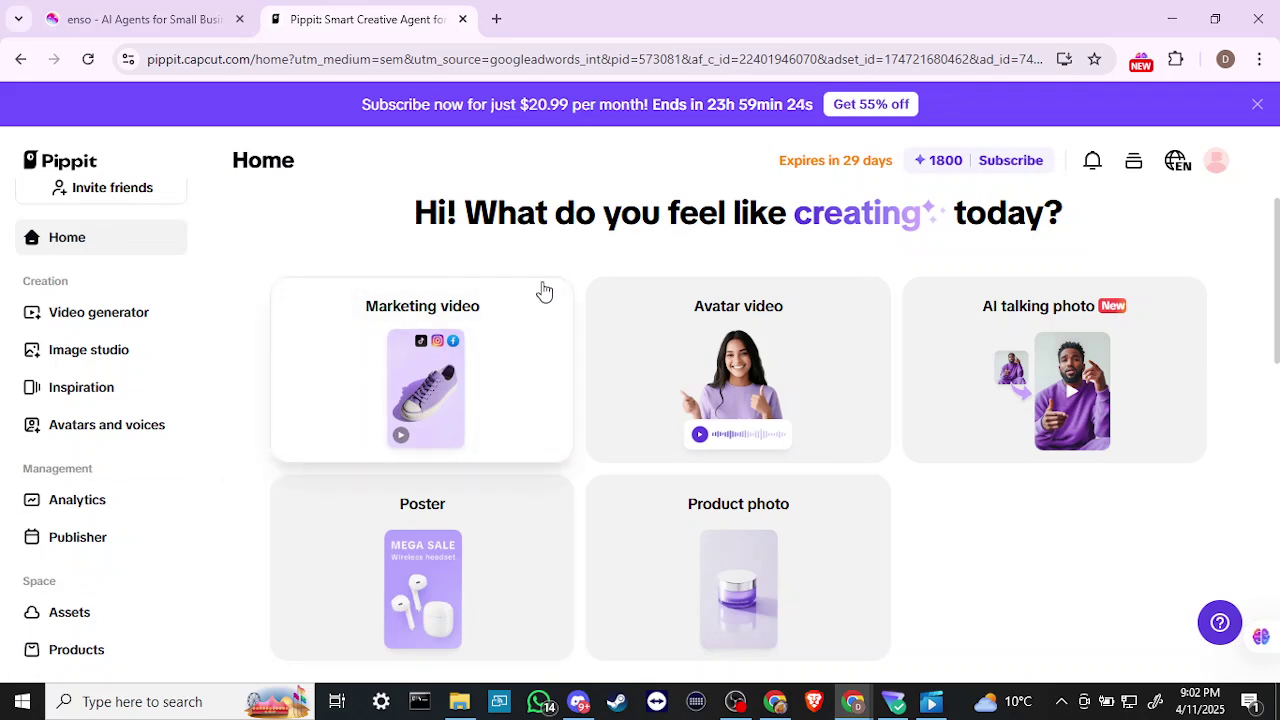
scroll(570, 207, "down", 1)
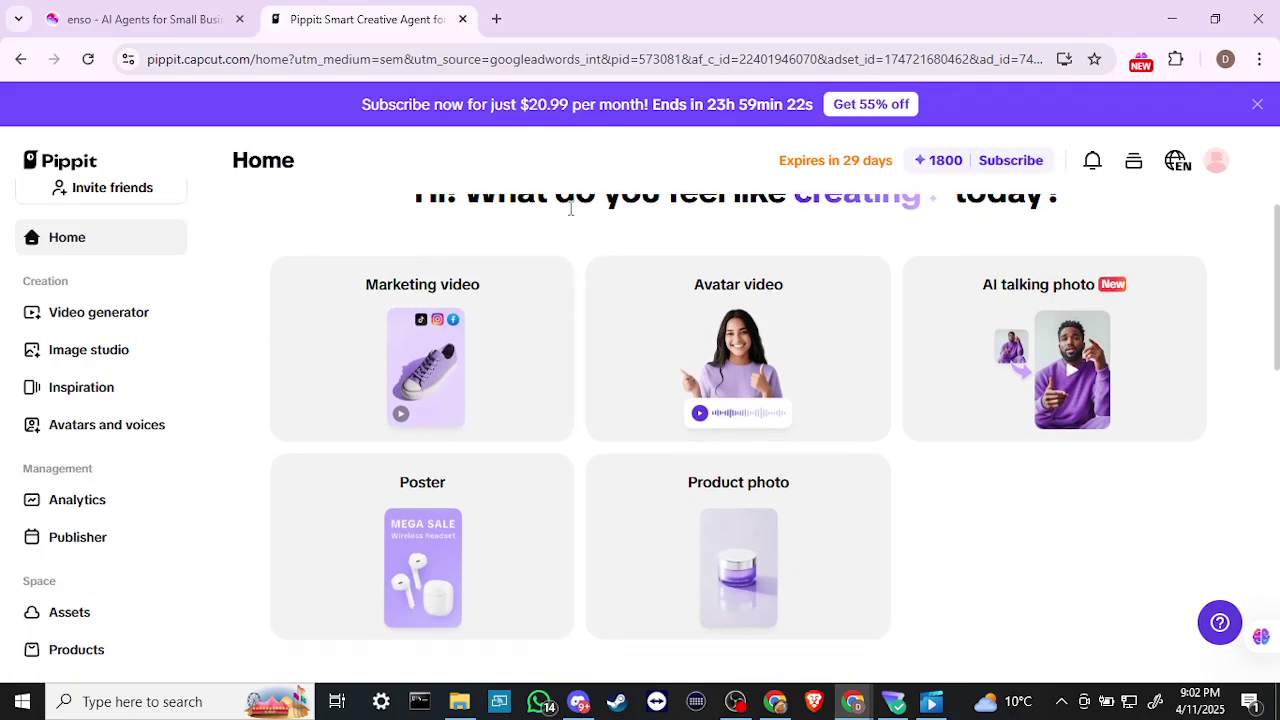
scroll(570, 207, "up", 1)
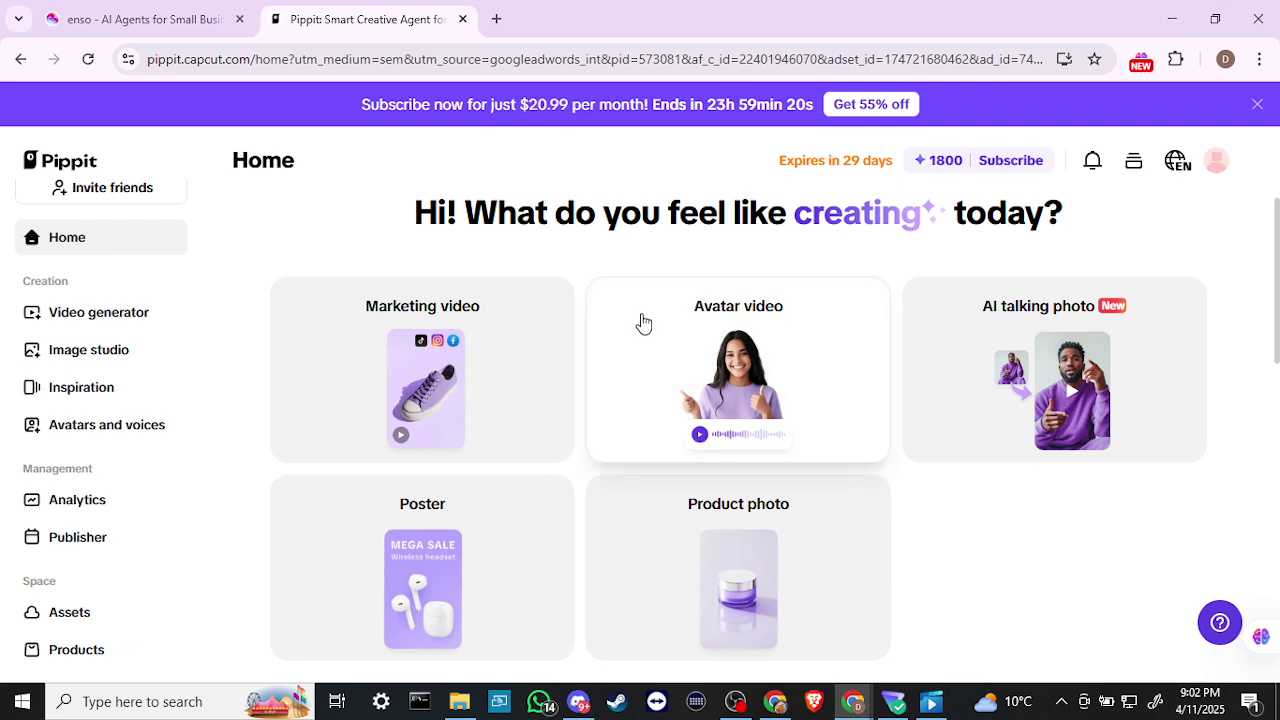
scroll(619, 436, "down", 3)
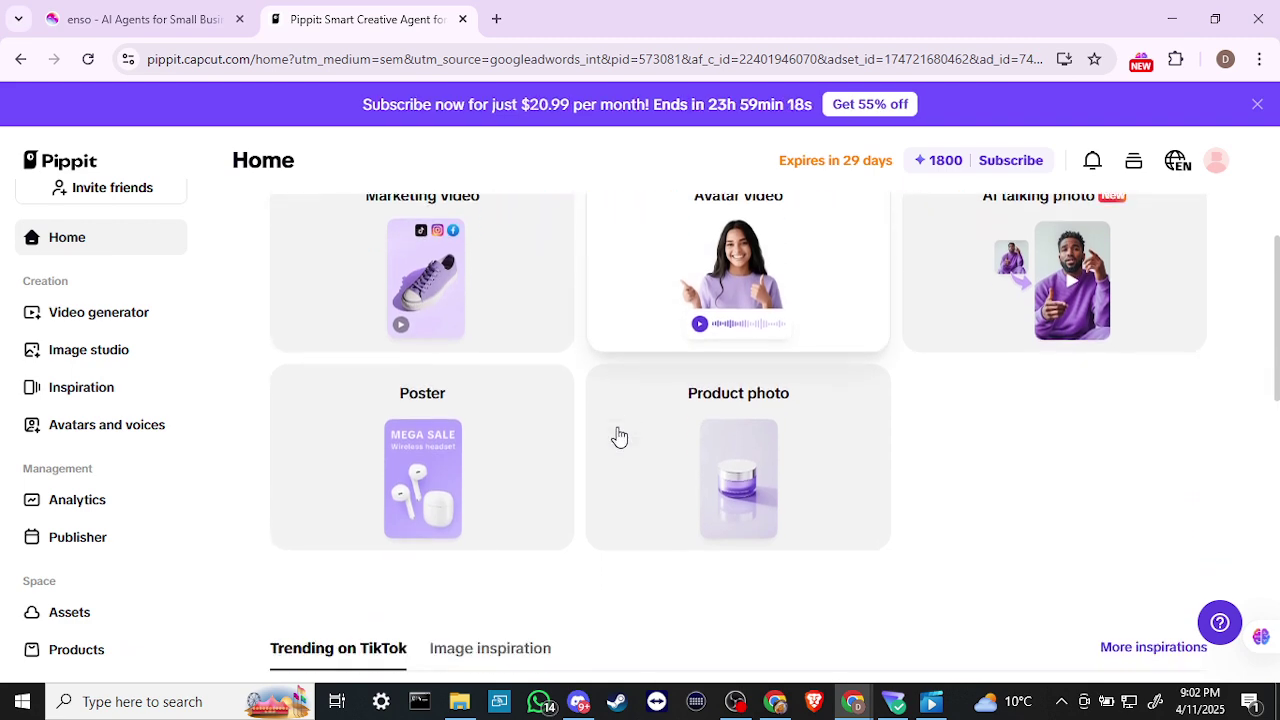
scroll(619, 434, "up", 3)
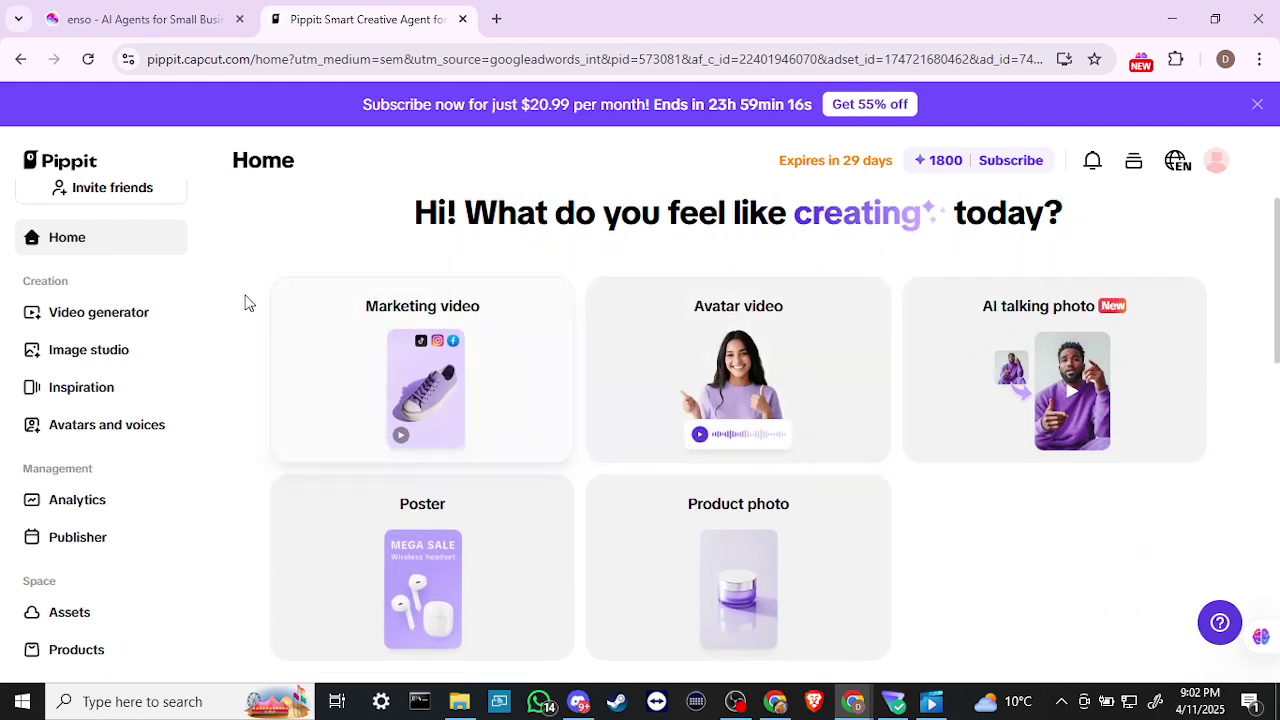
left_click(121, 323)
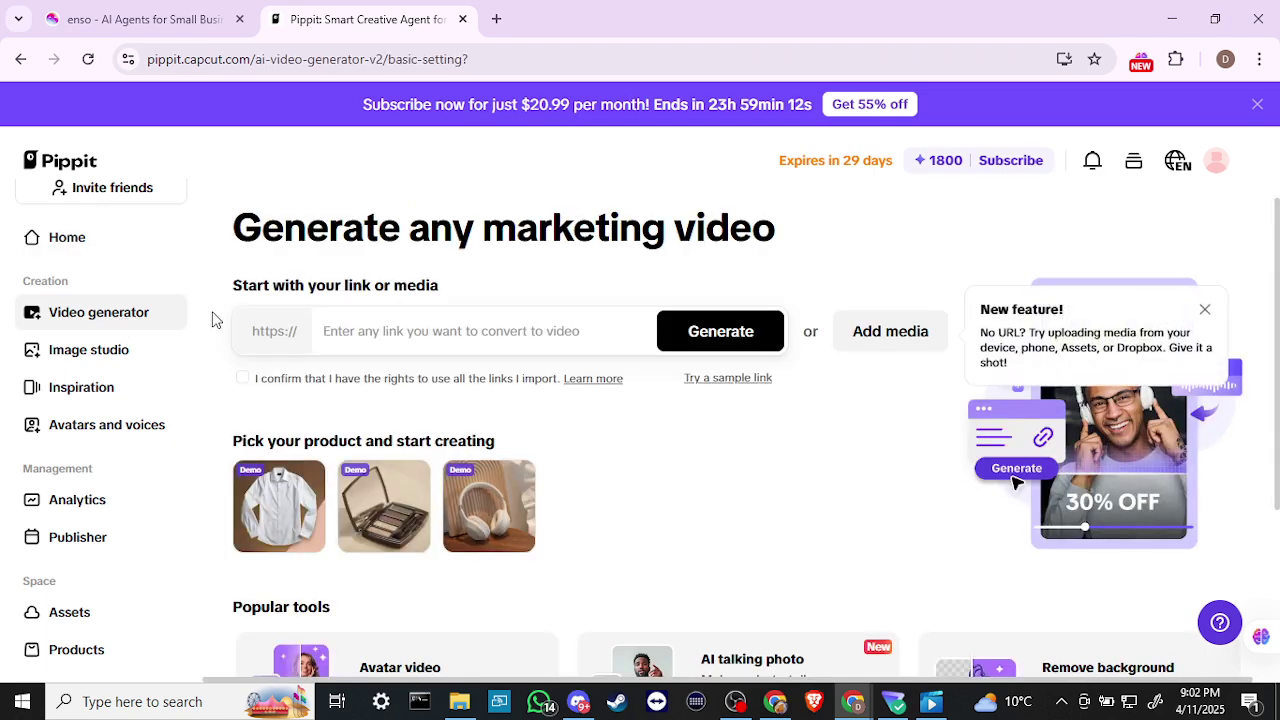
Clear the New feature tip and put the cursor in the empty product link field
scroll(444, 268, "down", 1)
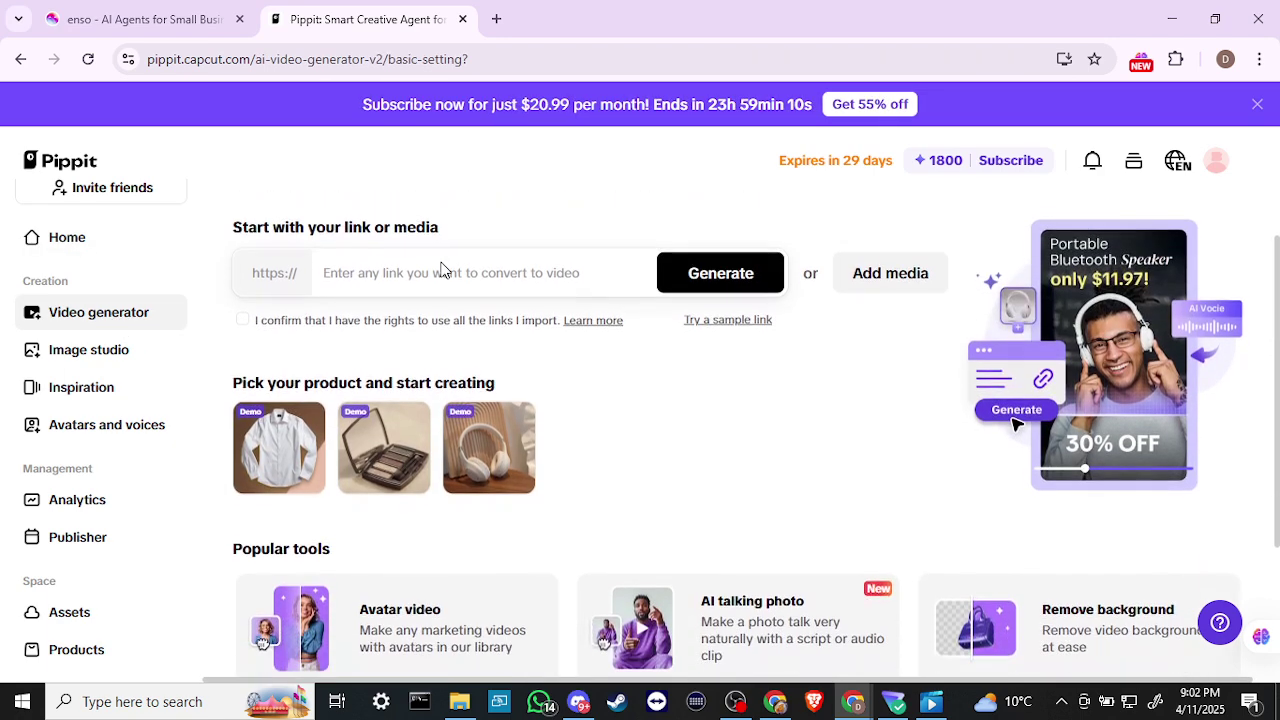
scroll(443, 262, "up", 1)
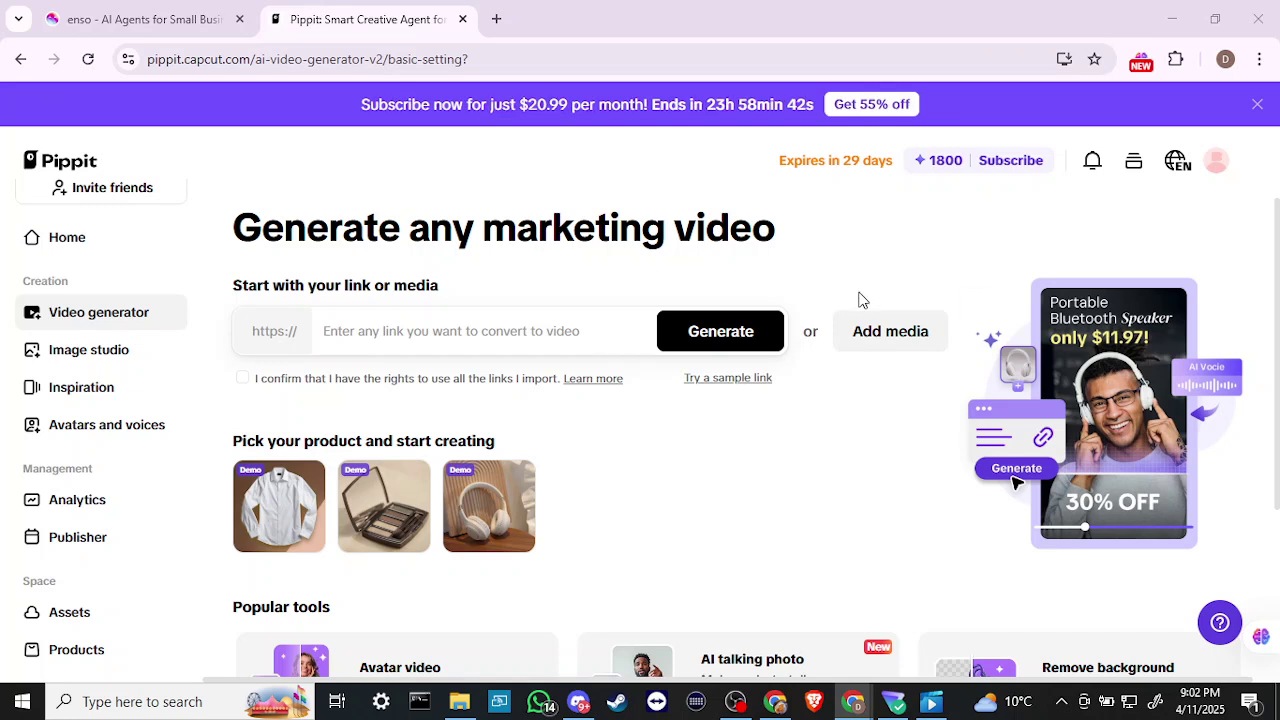
left_click(390, 335)
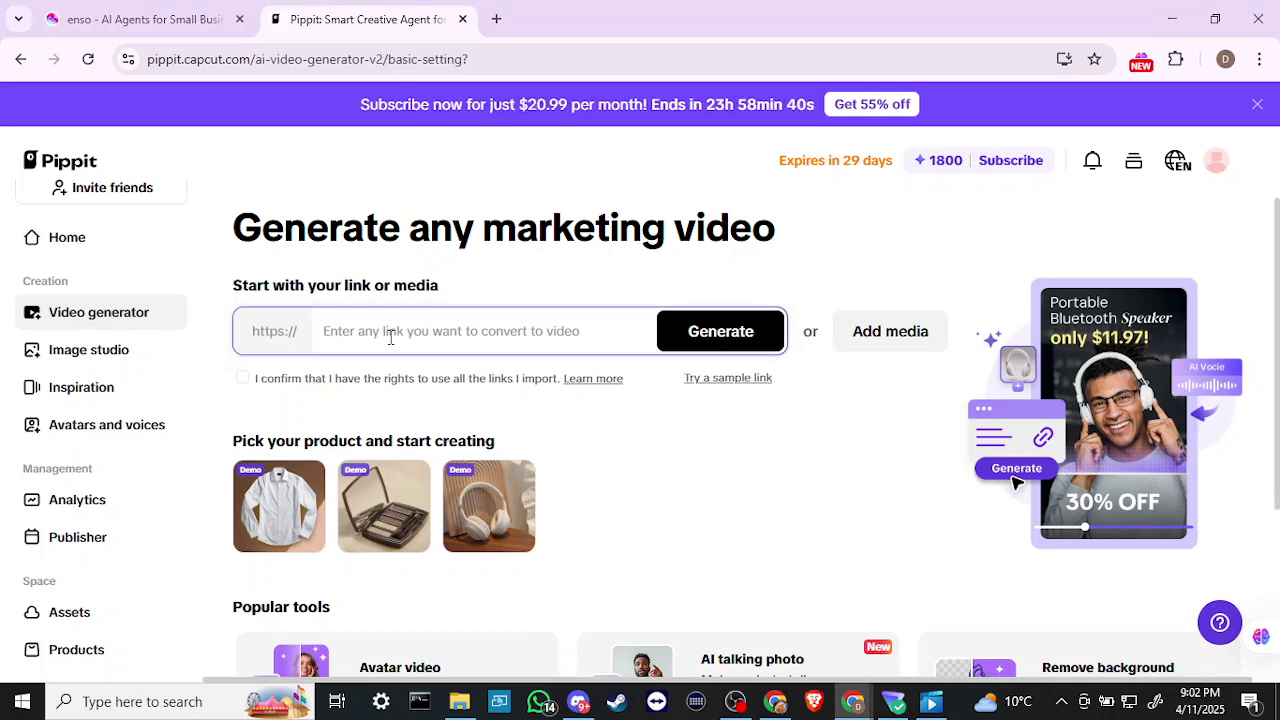
Paste the YouTube channel URL, generate a video from it, and confirm the link-rights dialog
key("ctrl+v")
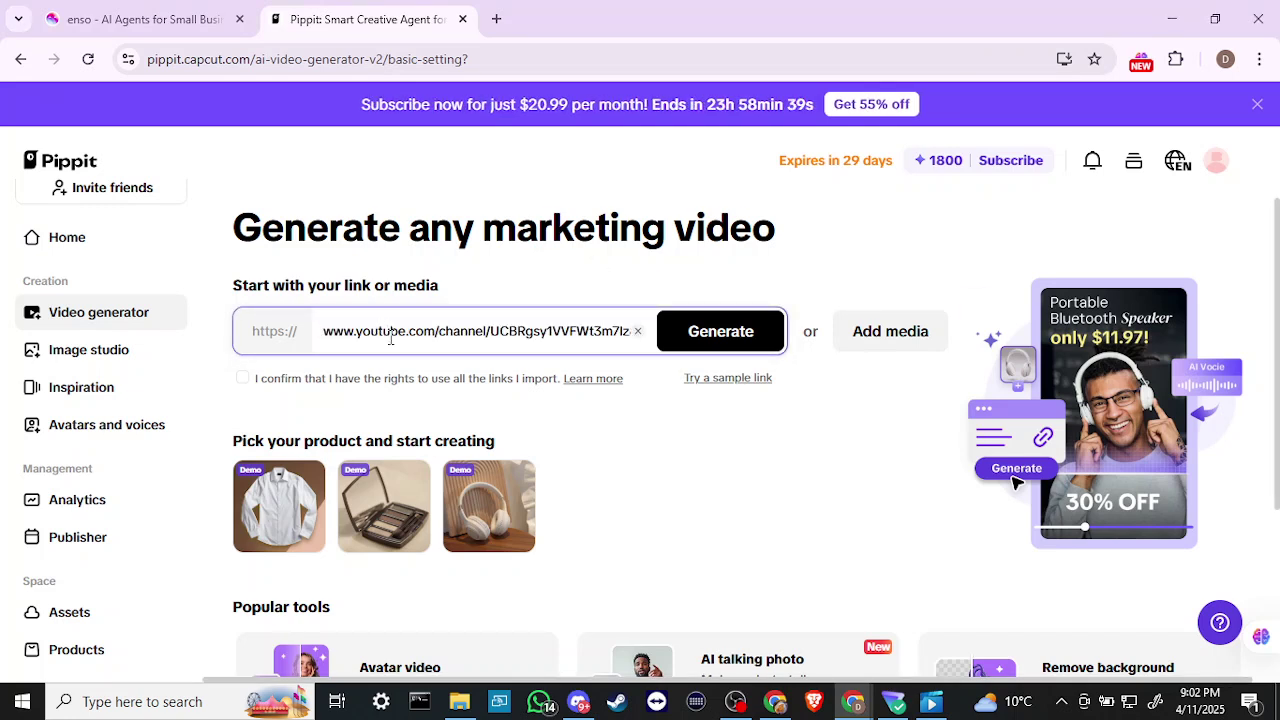
left_click(733, 336)
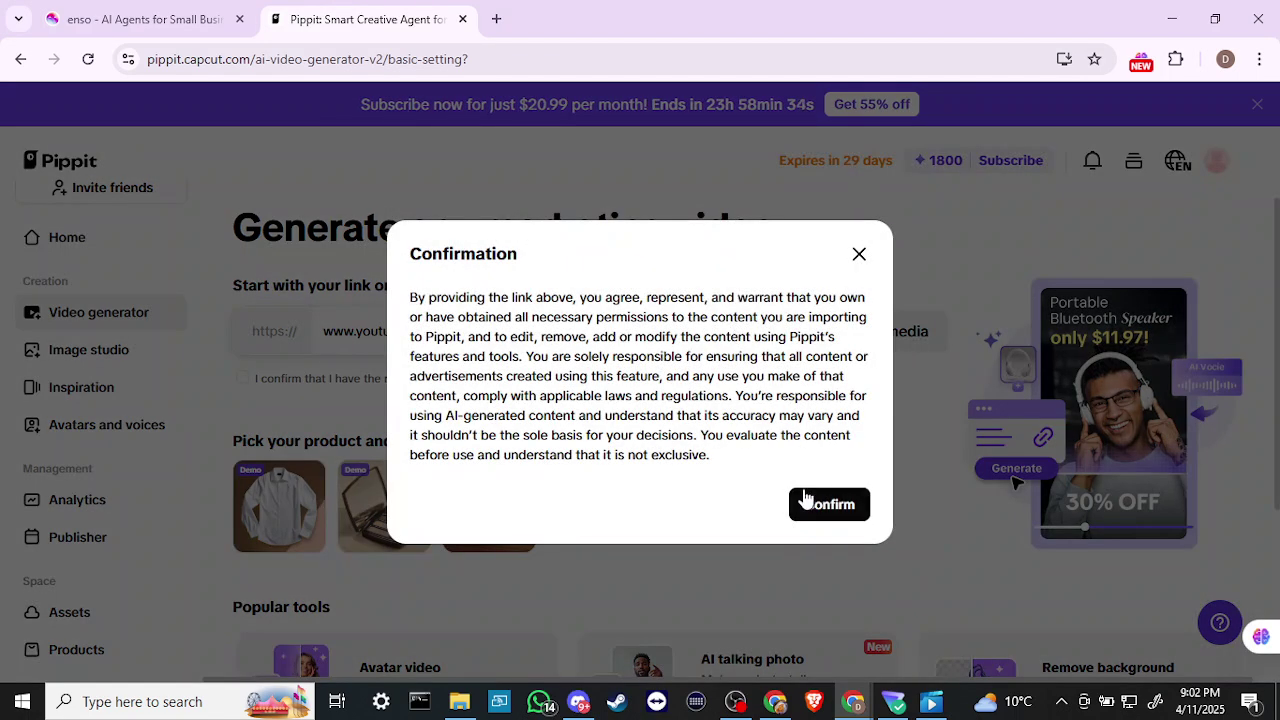
left_click(810, 503)
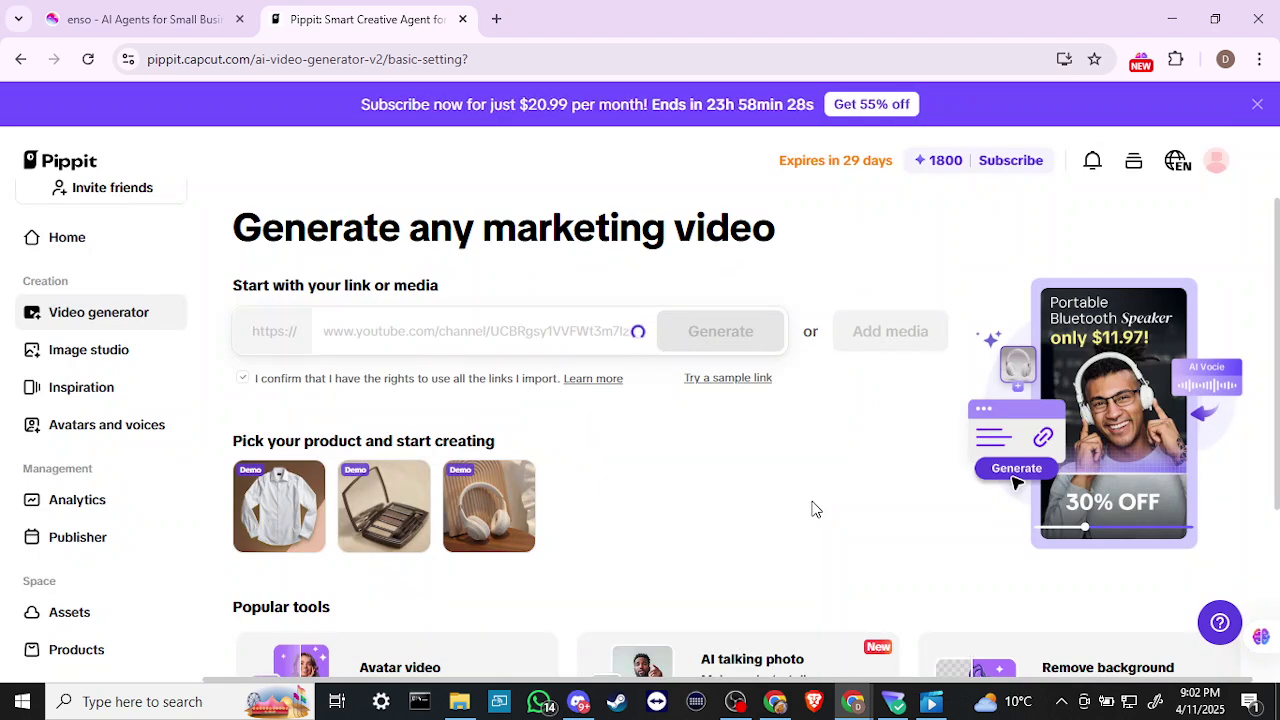
scroll(815, 508, "down", 2)
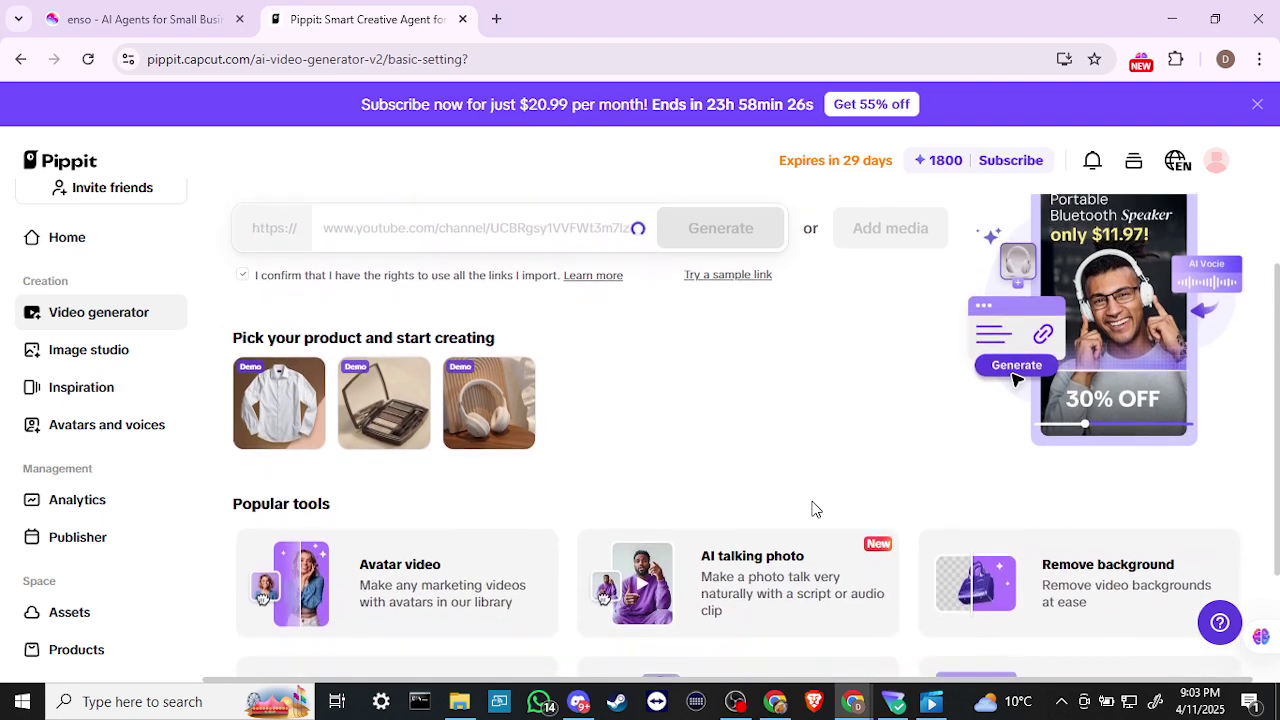
Review the Skillcraft AI video types, leaving them on auto-match
scroll(815, 509, "down", 2)
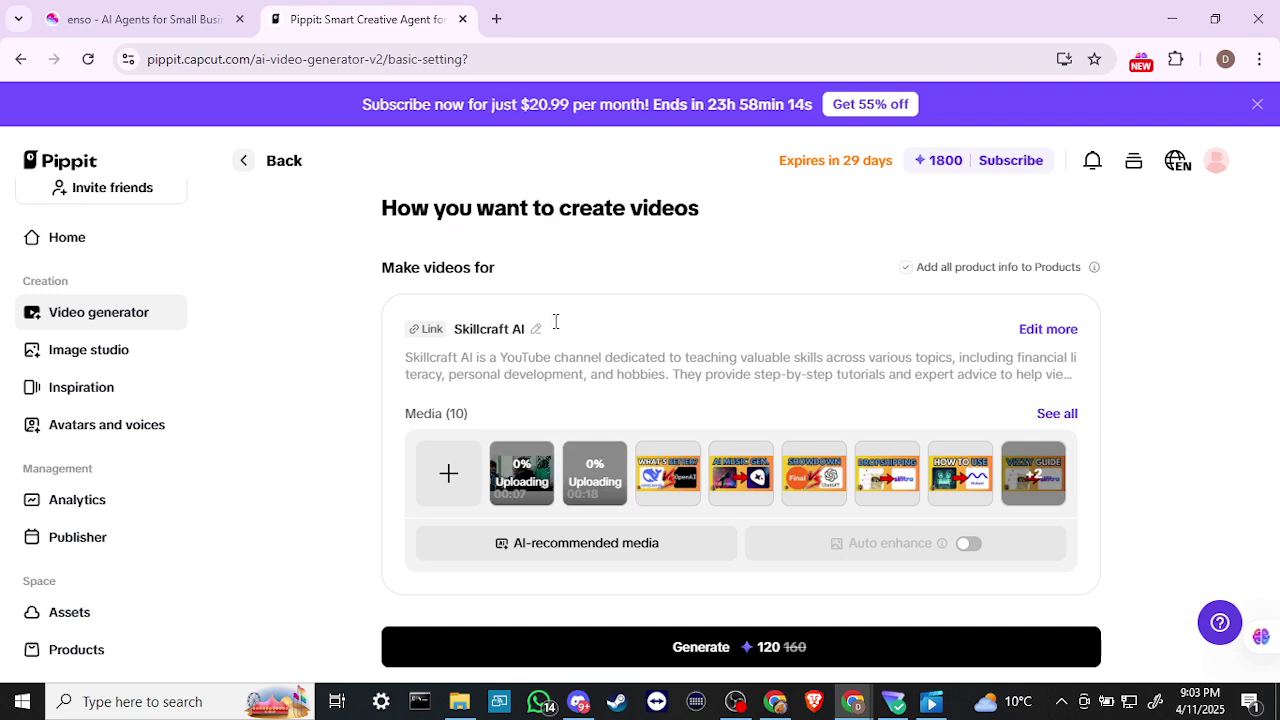
scroll(556, 321, "down", 5)
scroll(552, 409, "up", 4)
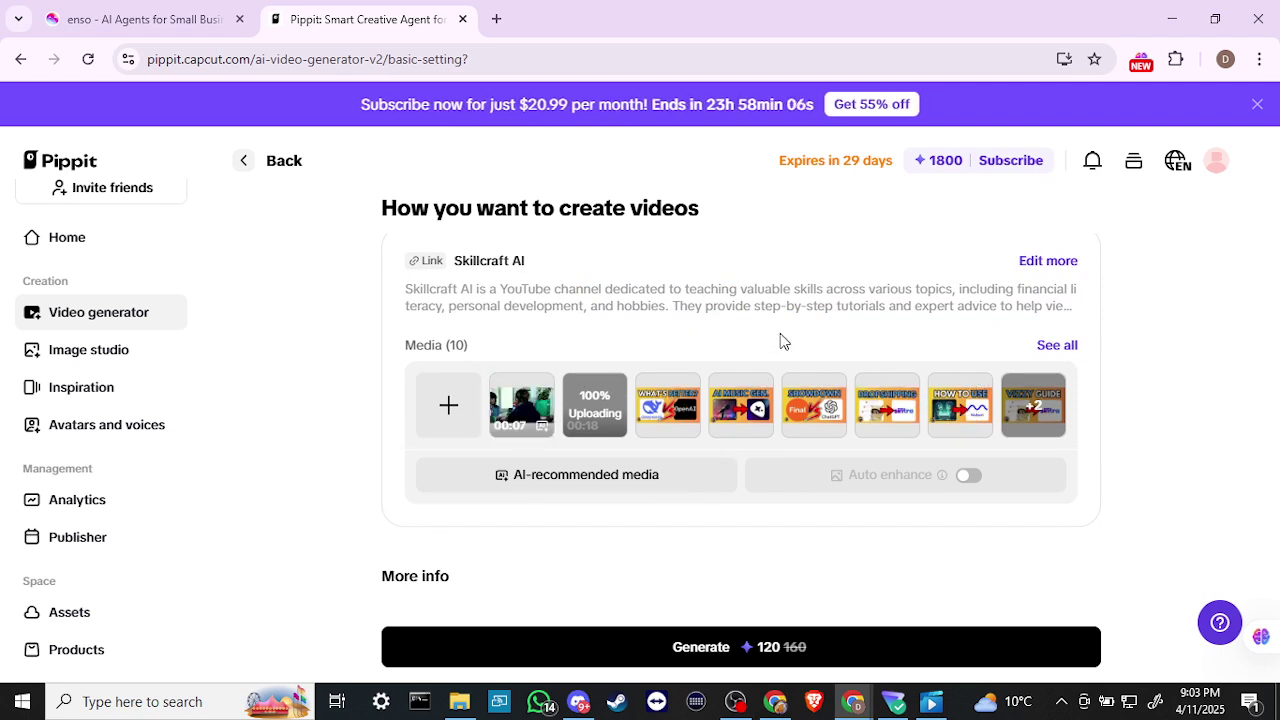
scroll(783, 341, "down", 2)
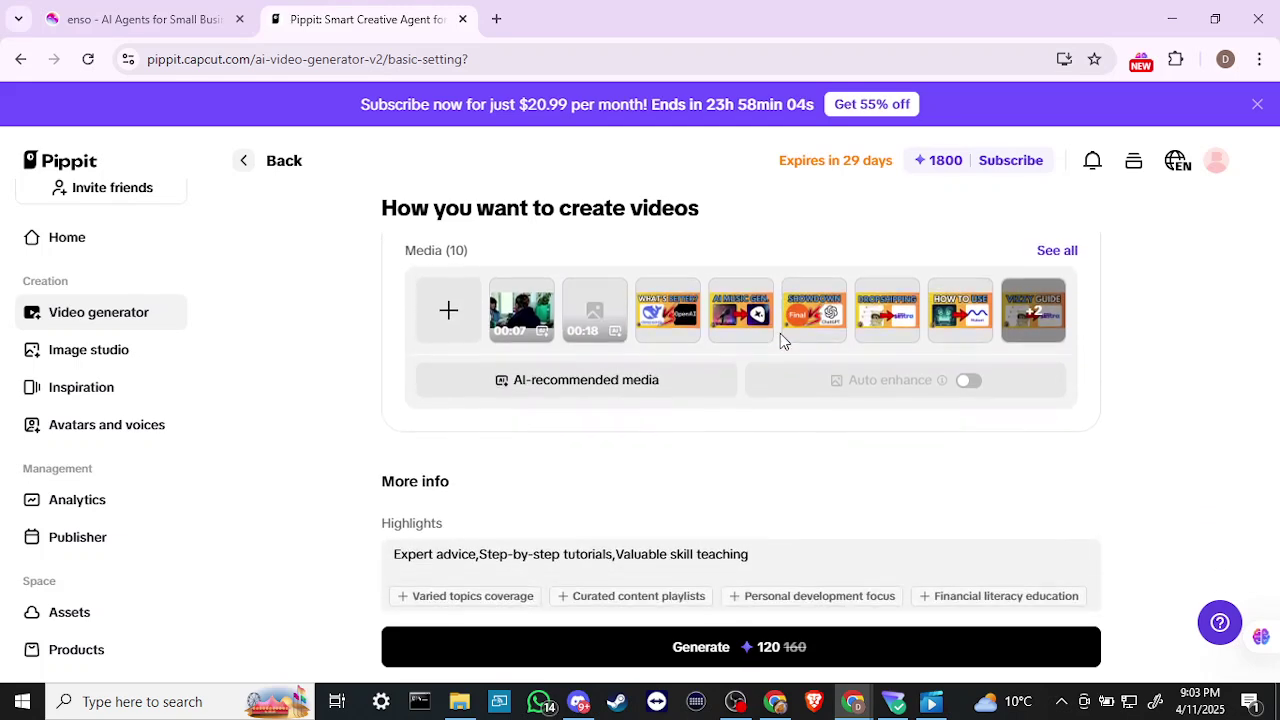
scroll(779, 332, "up", 2)
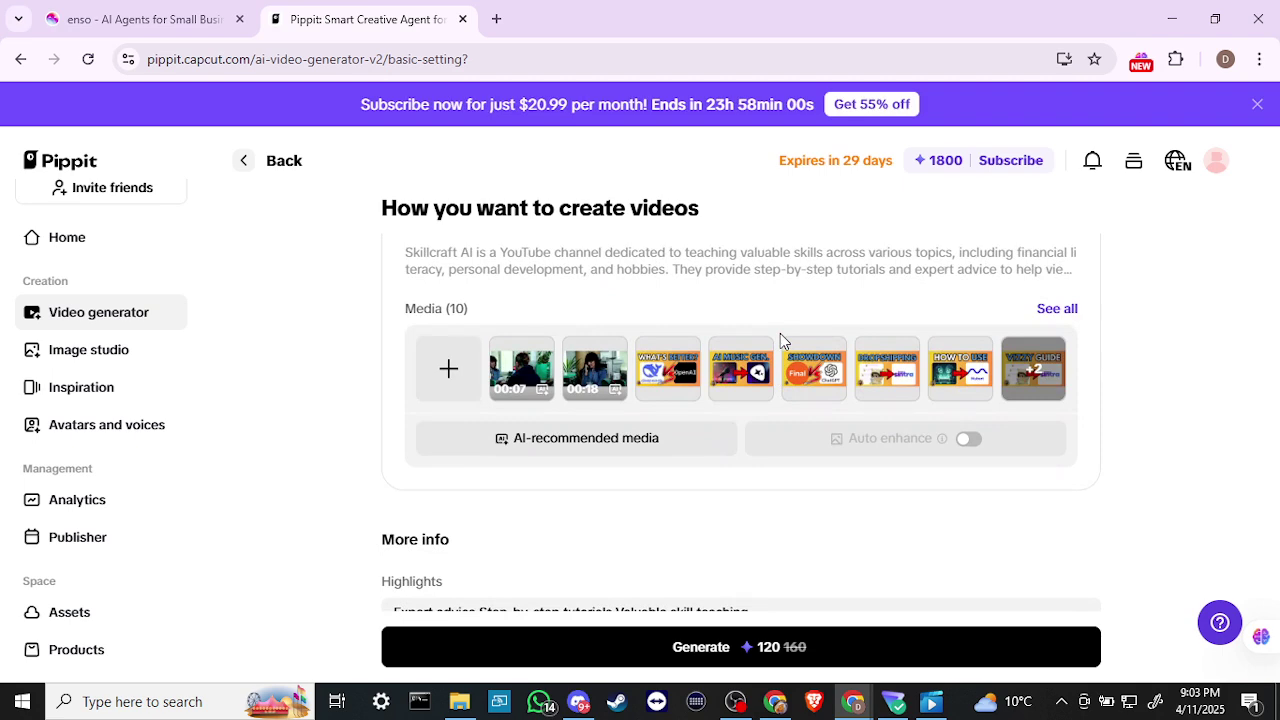
scroll(780, 333, "down", 3)
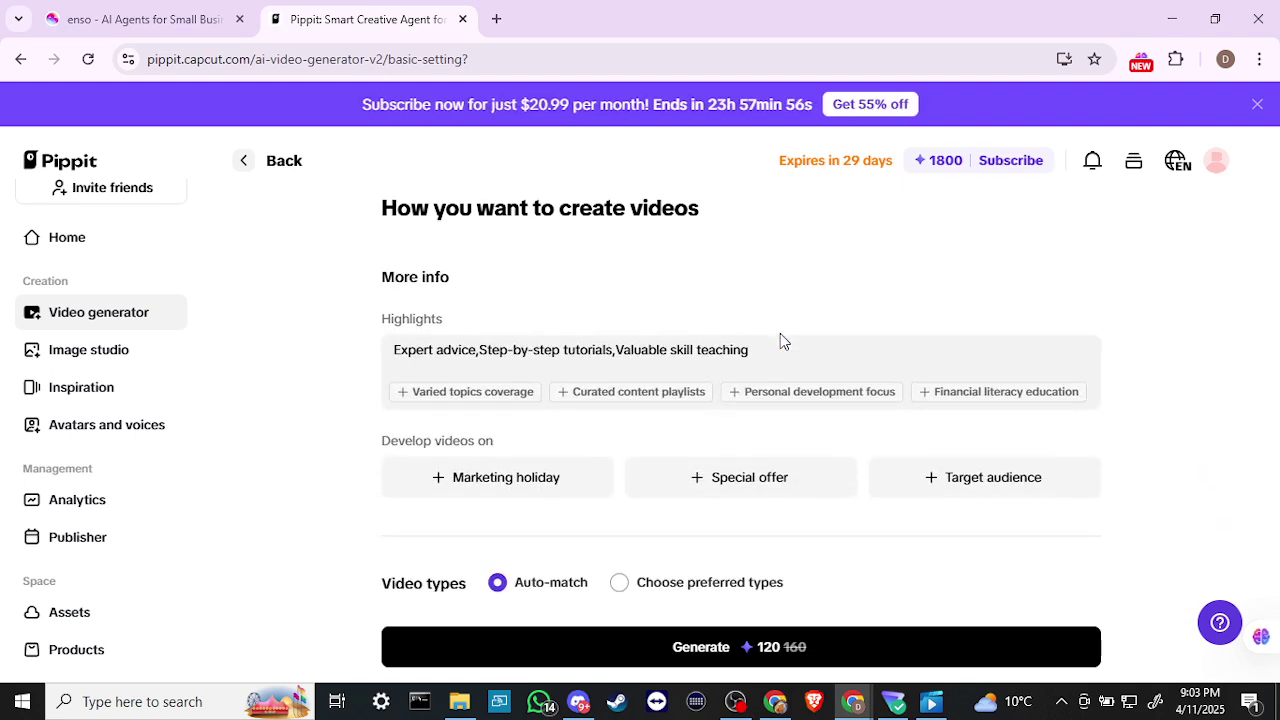
scroll(780, 340, "down", 1)
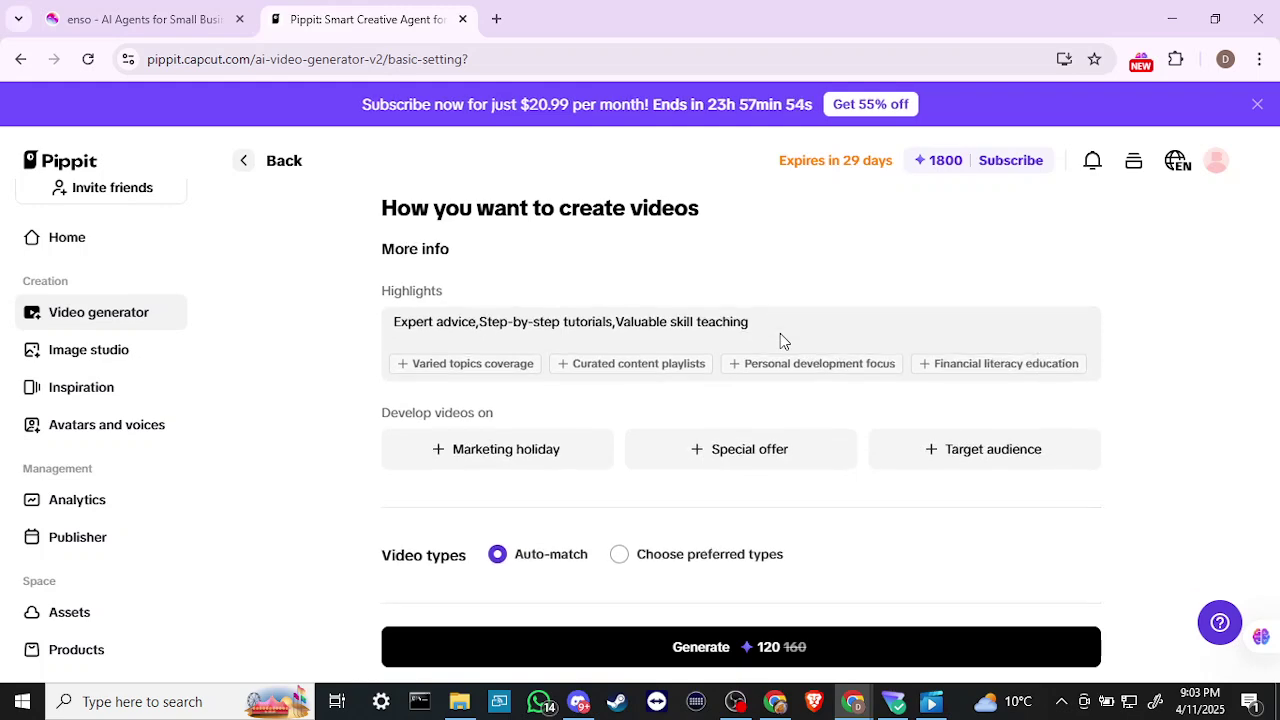
scroll(781, 336, "down", 1)
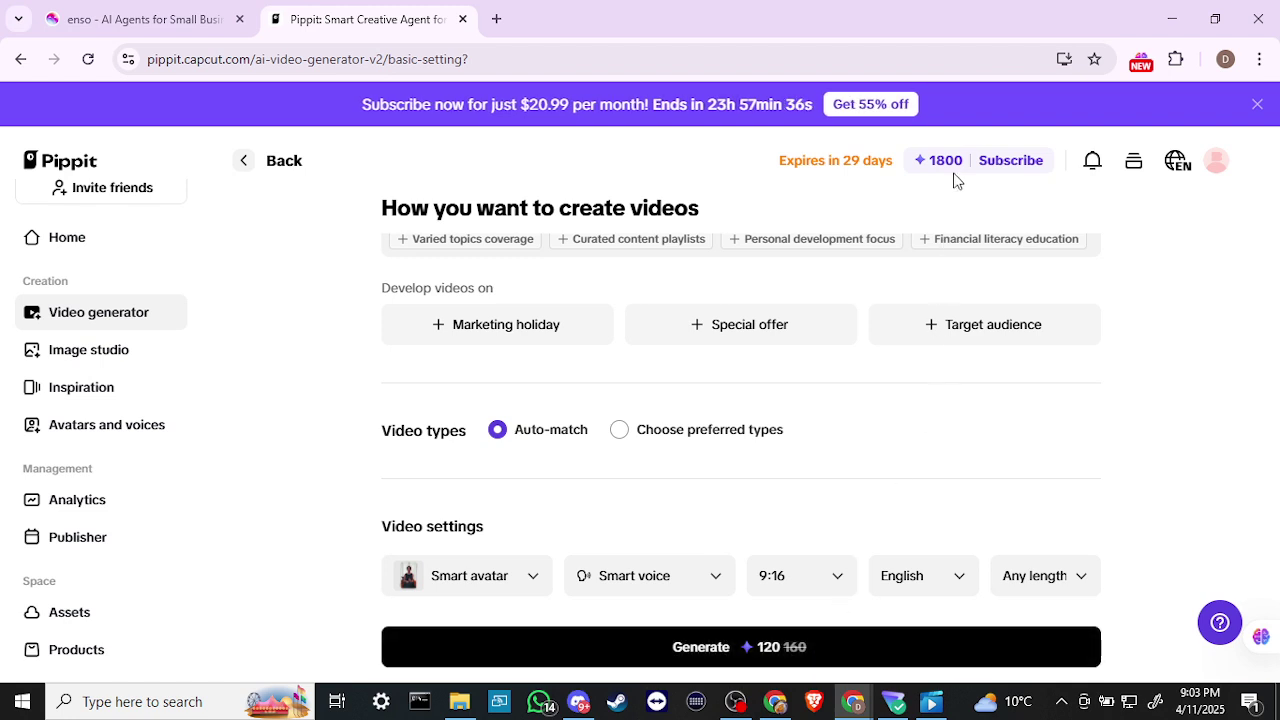
Check video settings—smart avatar and voice, 9:16, English—and start generating the videos
mouse_move(950, 171)
scroll(955, 332, "up", 3)
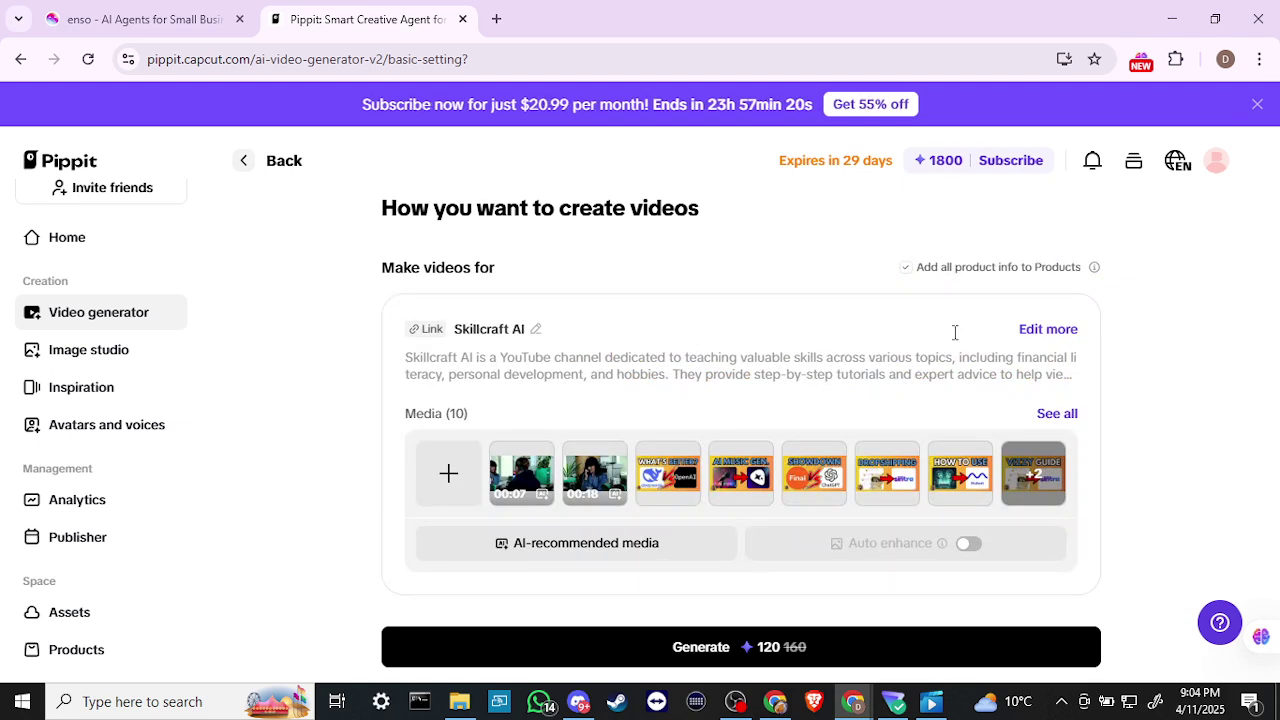
scroll(955, 332, "down", 3)
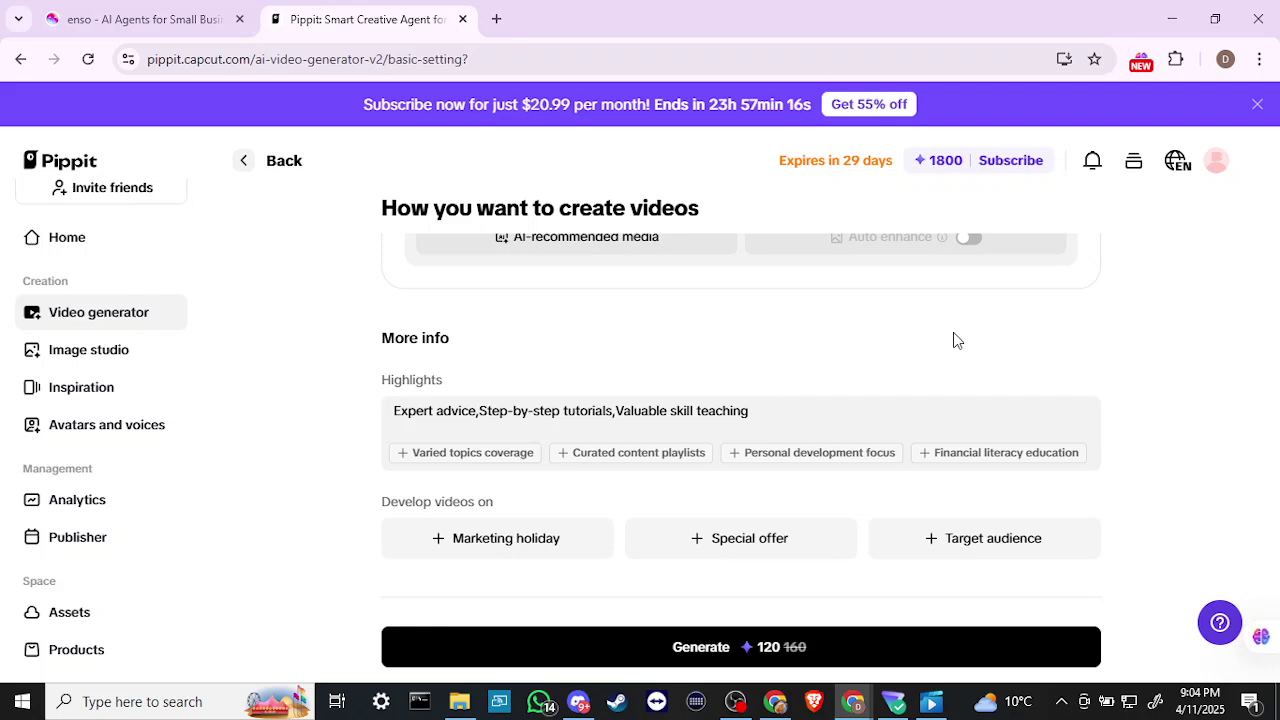
scroll(900, 543, "down", 1)
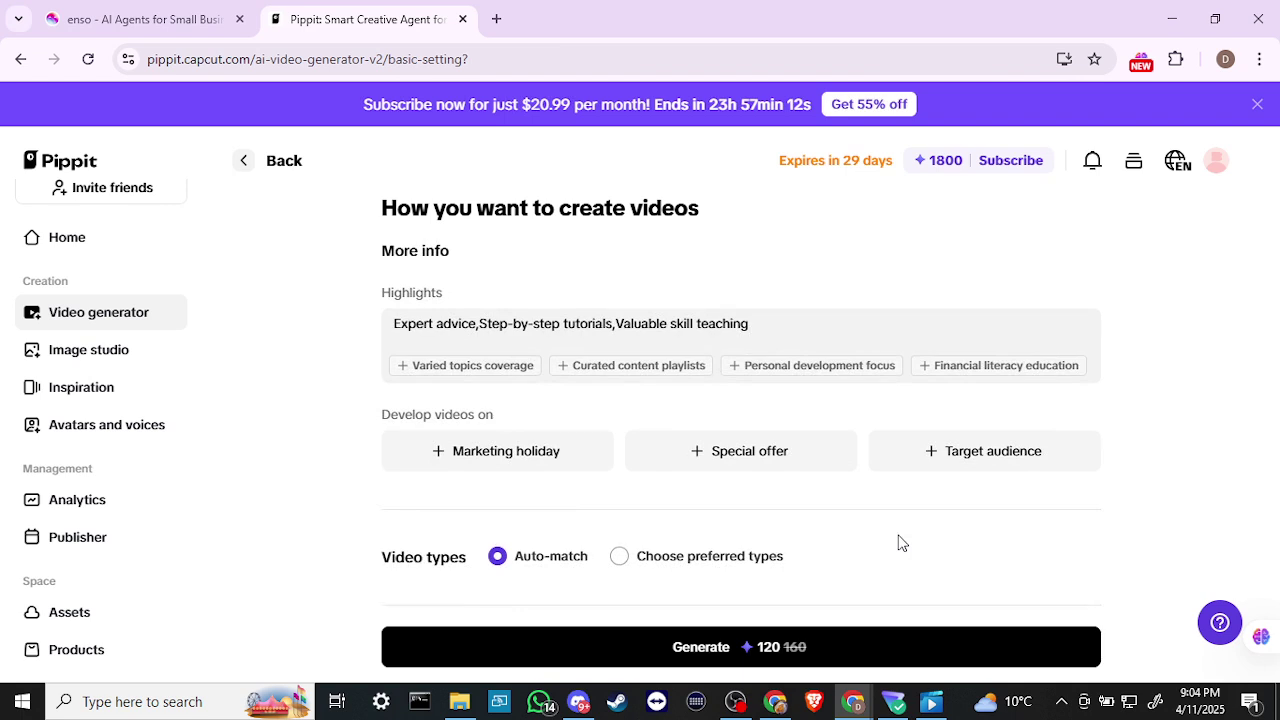
scroll(900, 543, "down", 1)
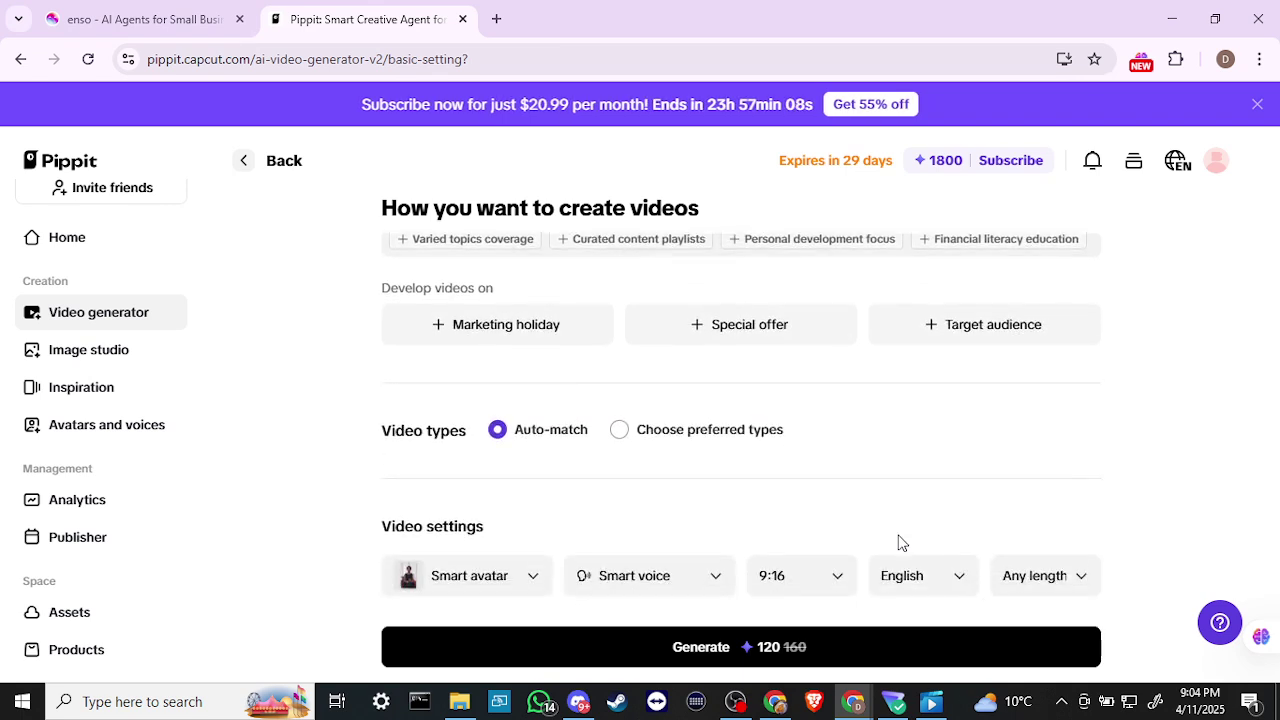
scroll(900, 543, "up", 4)
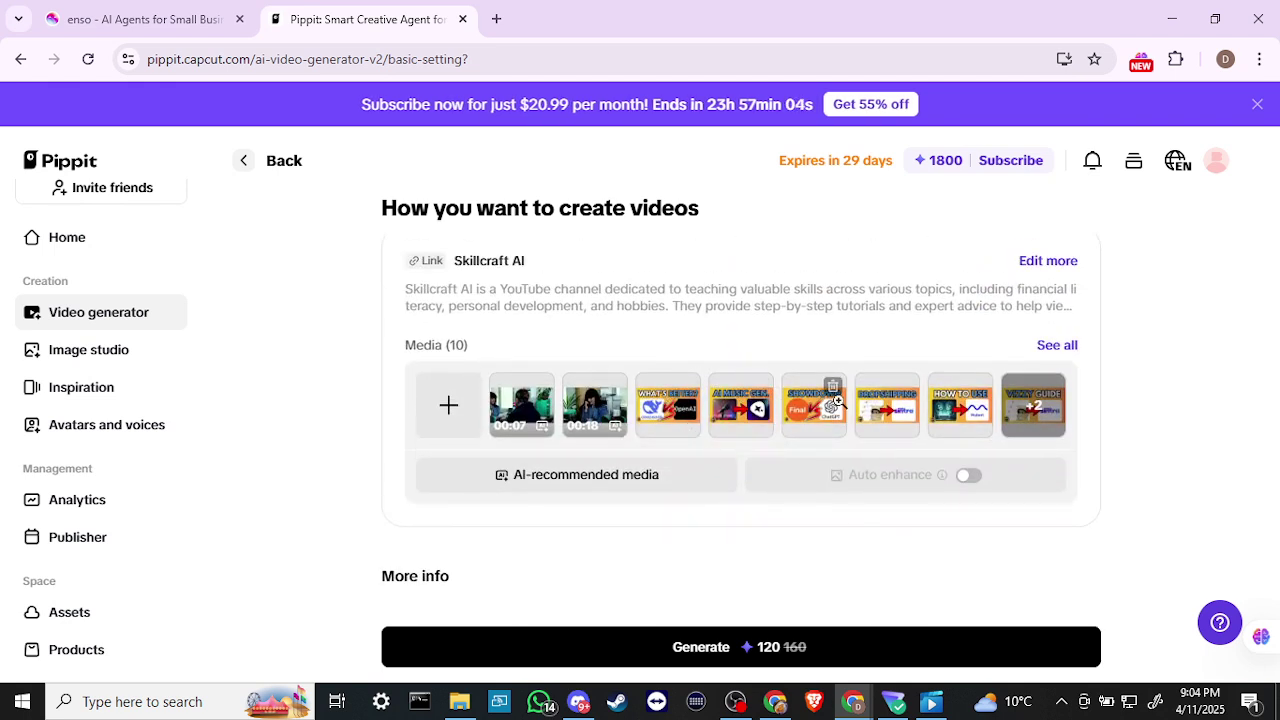
scroll(908, 471, "down", 4)
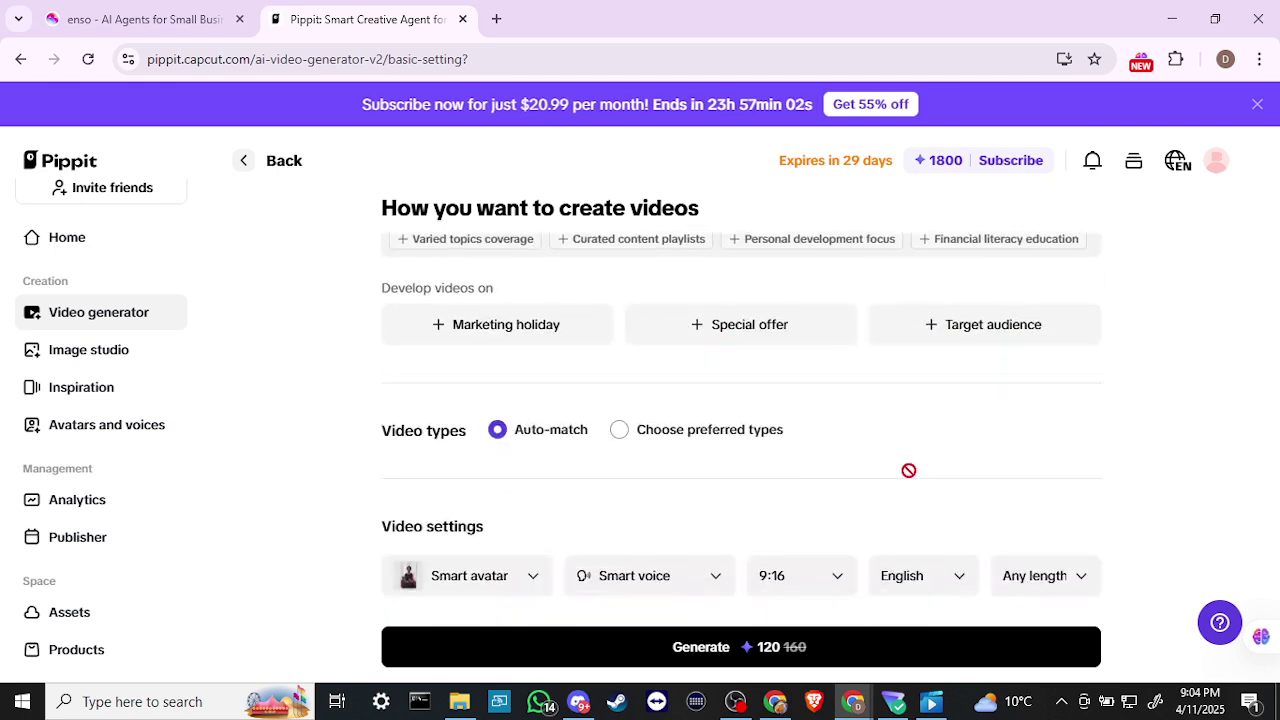
left_click(859, 652)
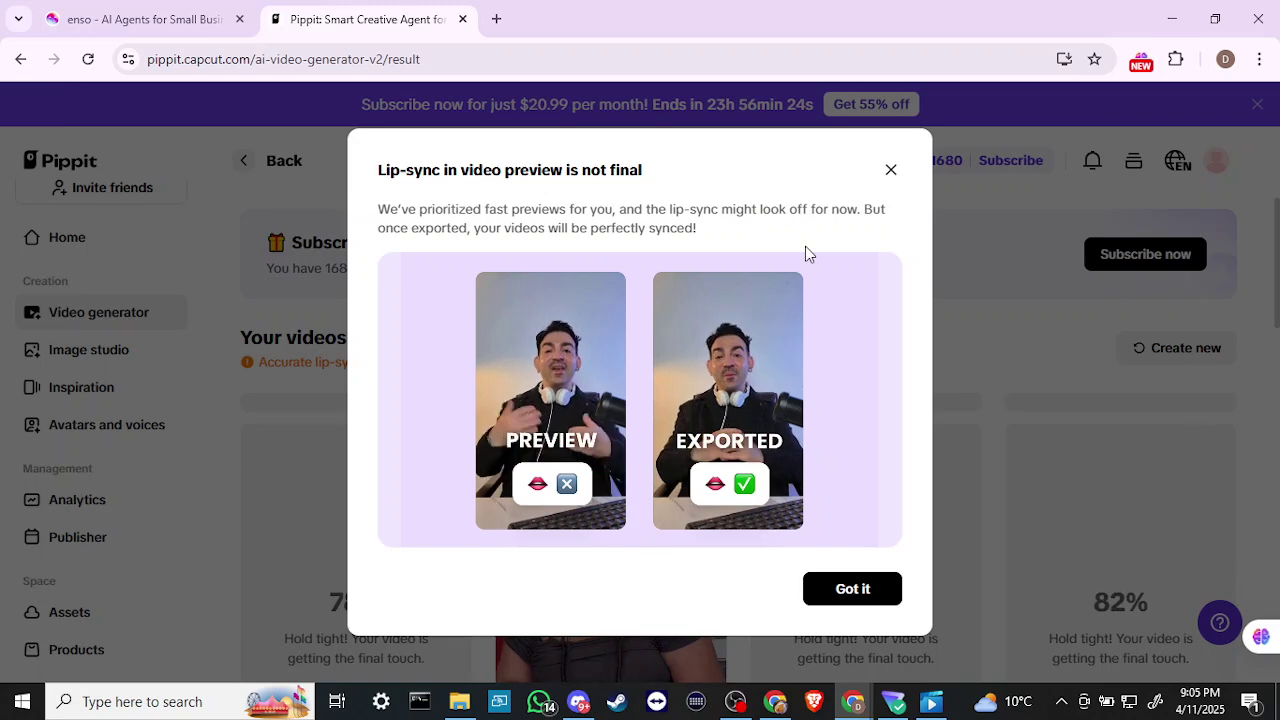
Close the 'Lip-sync in video preview is not final' notice with Got it
left_click(878, 586)
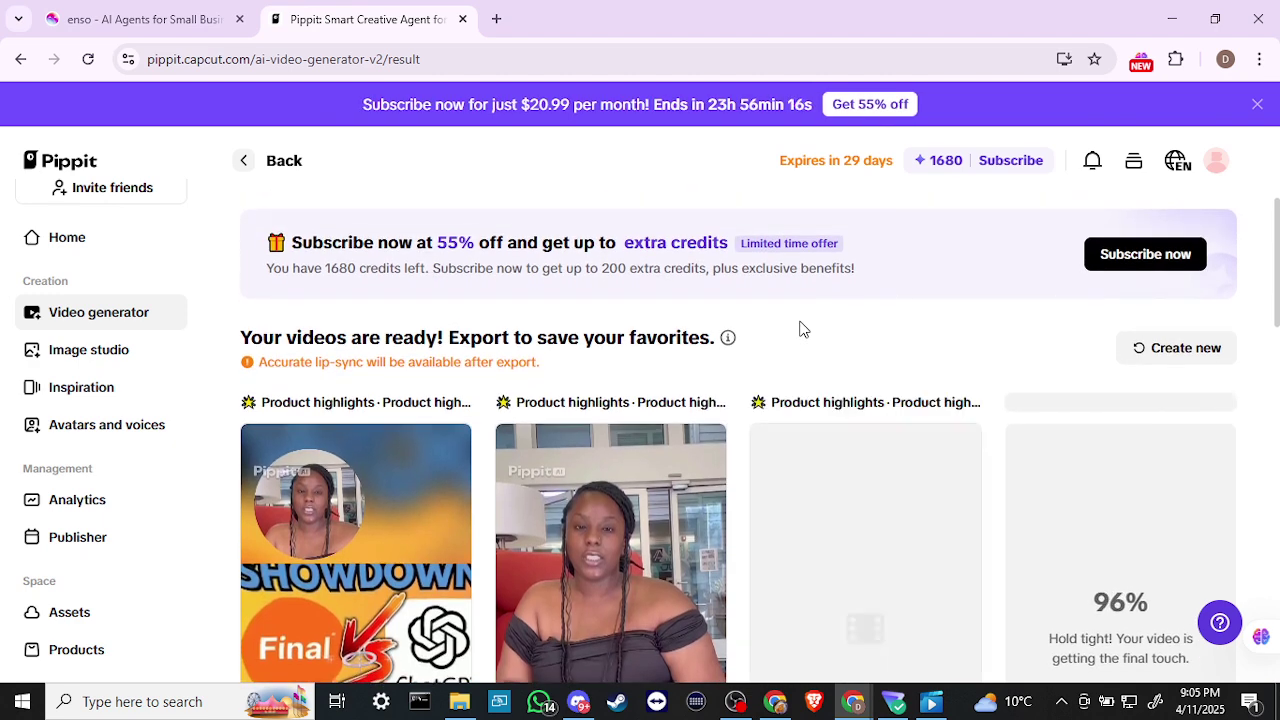
scroll(800, 328, "down", 3)
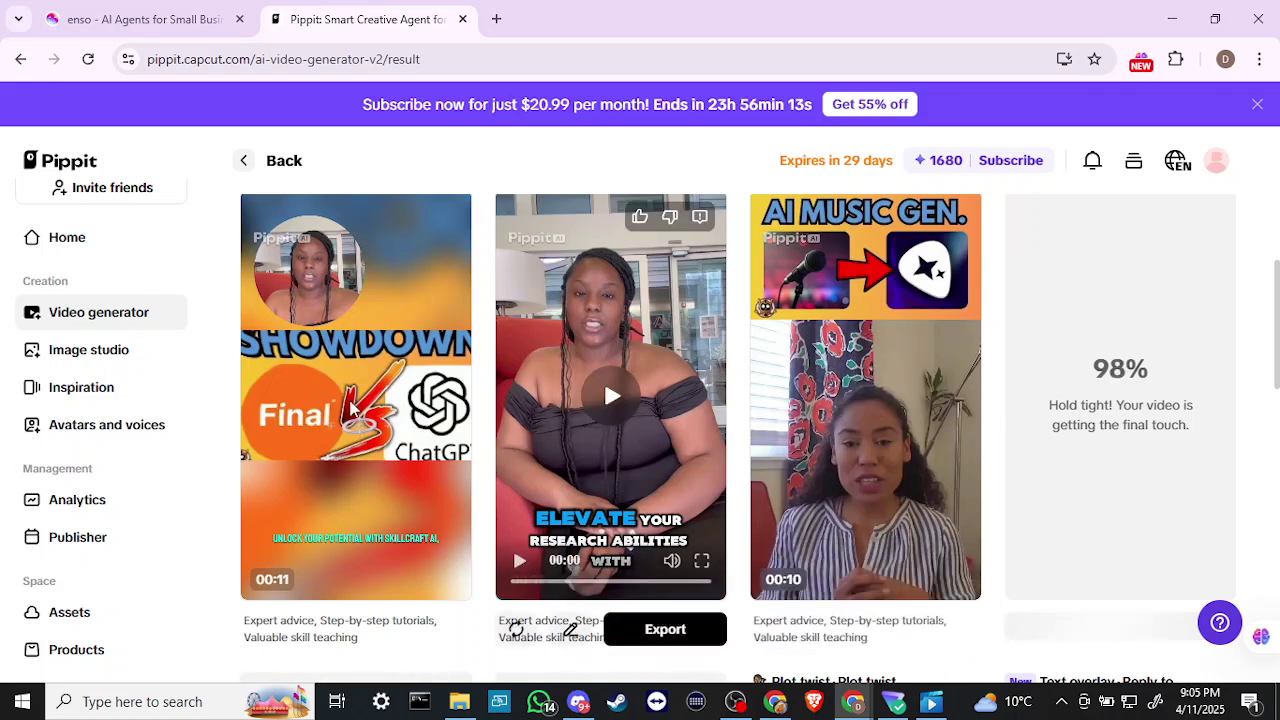
scroll(653, 470, "down", 3)
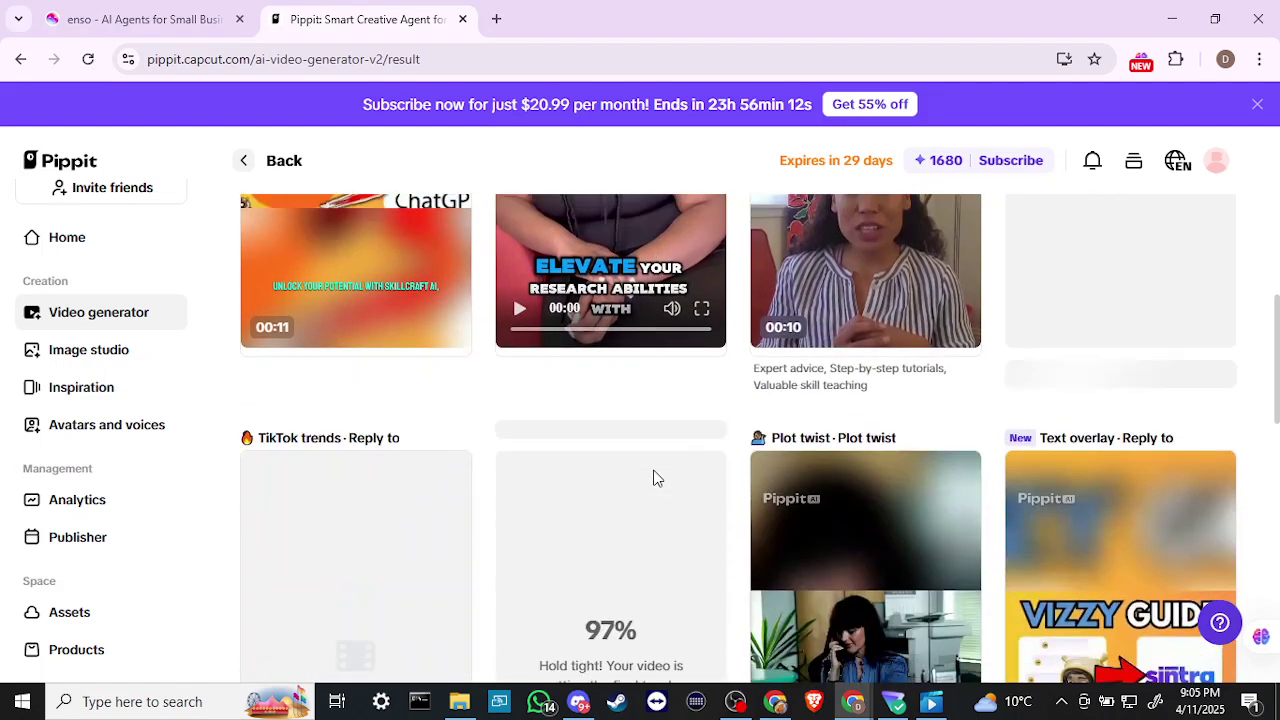
scroll(655, 478, "down", 1)
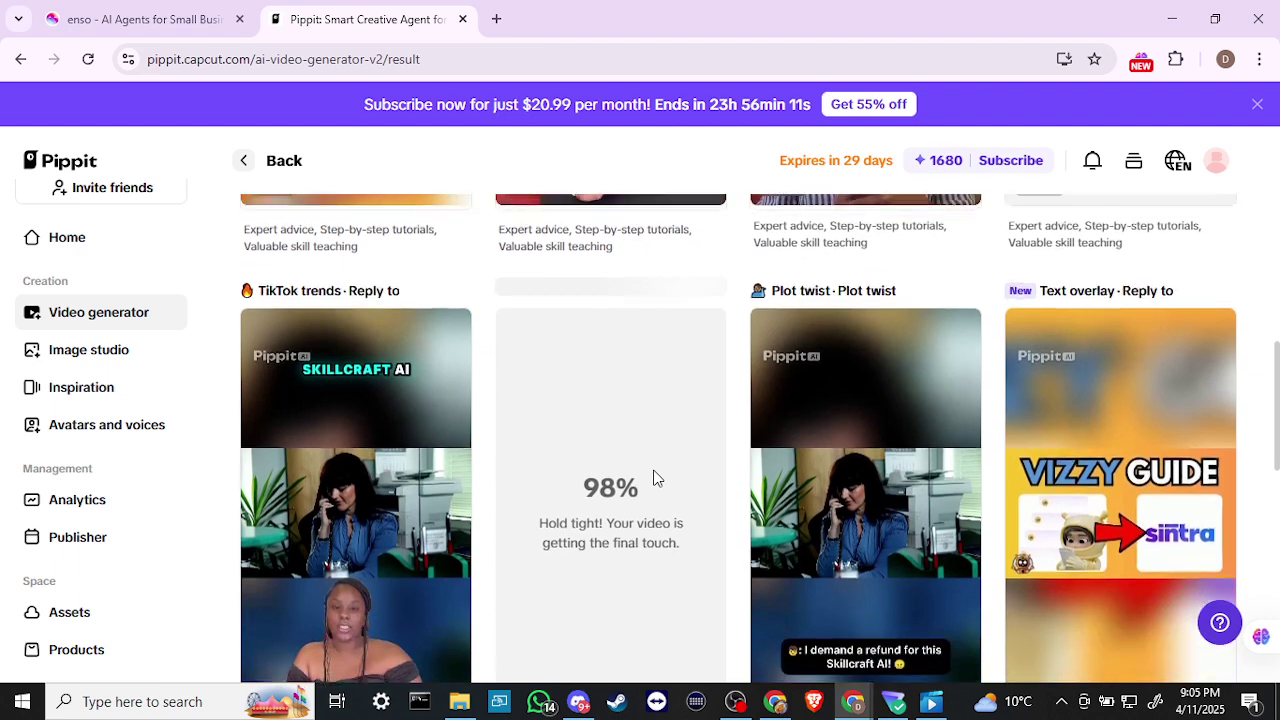
scroll(655, 478, "down", 3)
scroll(655, 478, "down", 3)
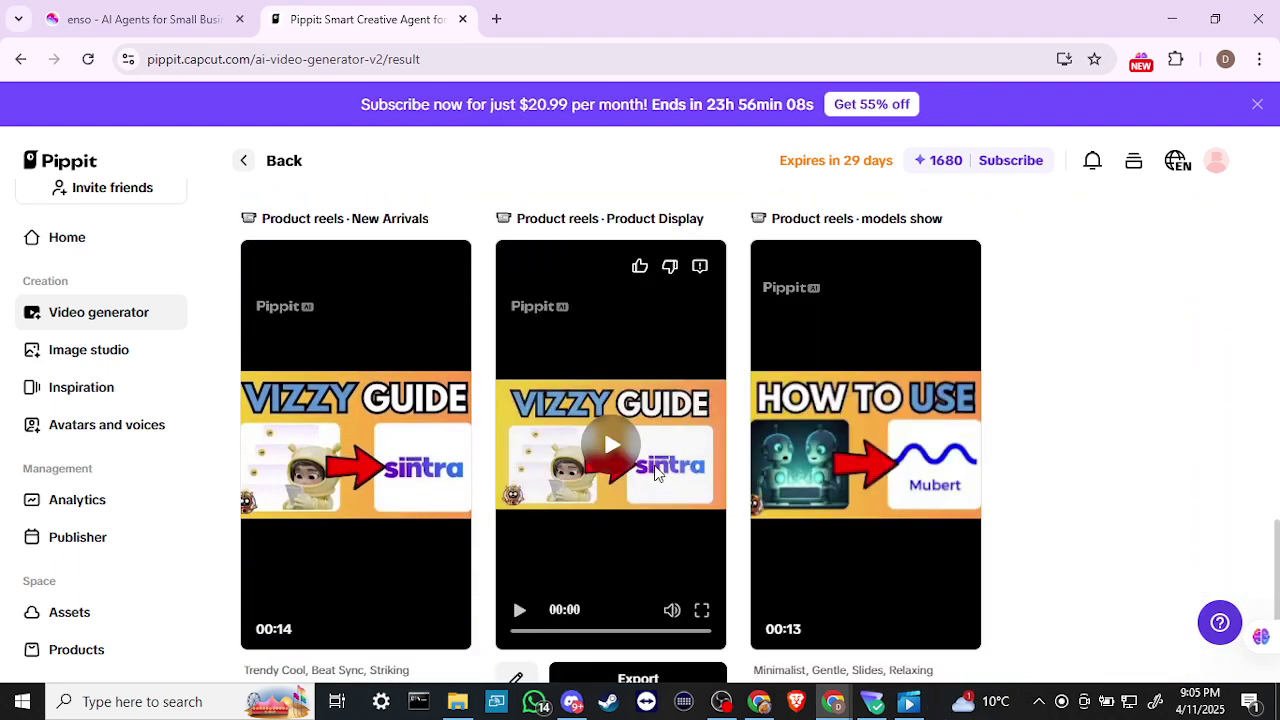
scroll(655, 473, "down", 1)
scroll(655, 473, "up", 5)
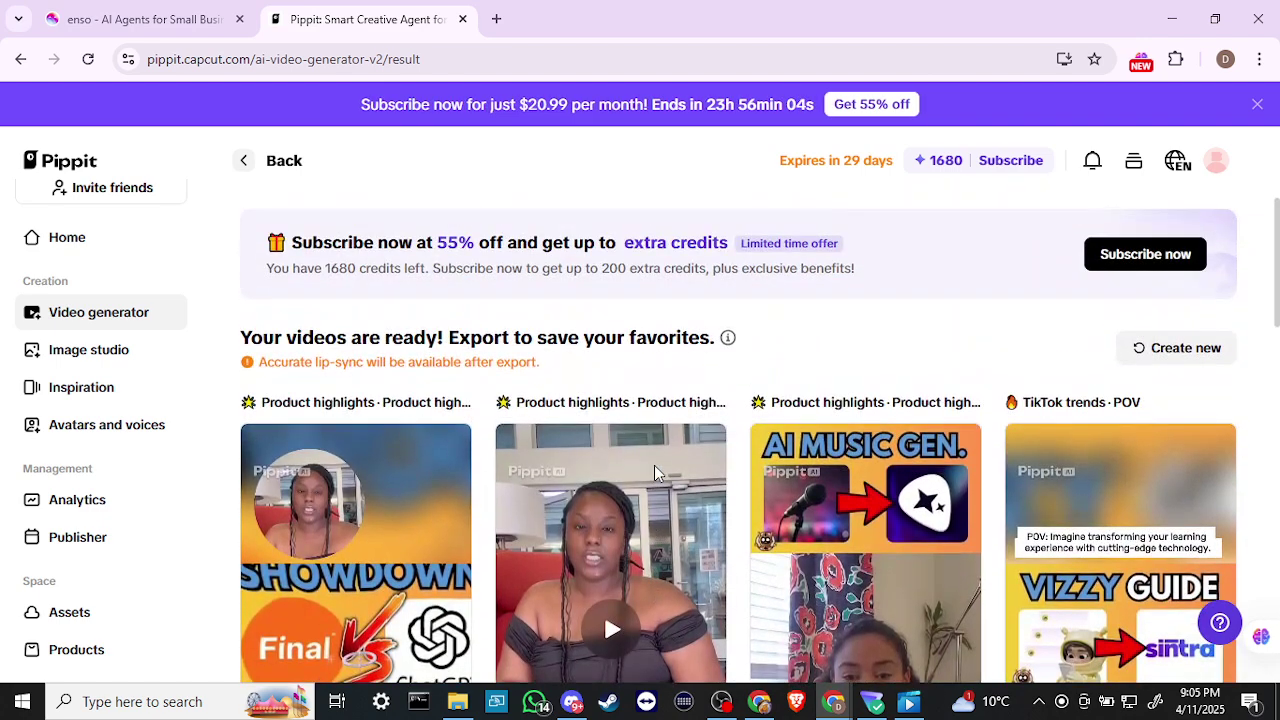
scroll(655, 468, "down", 1)
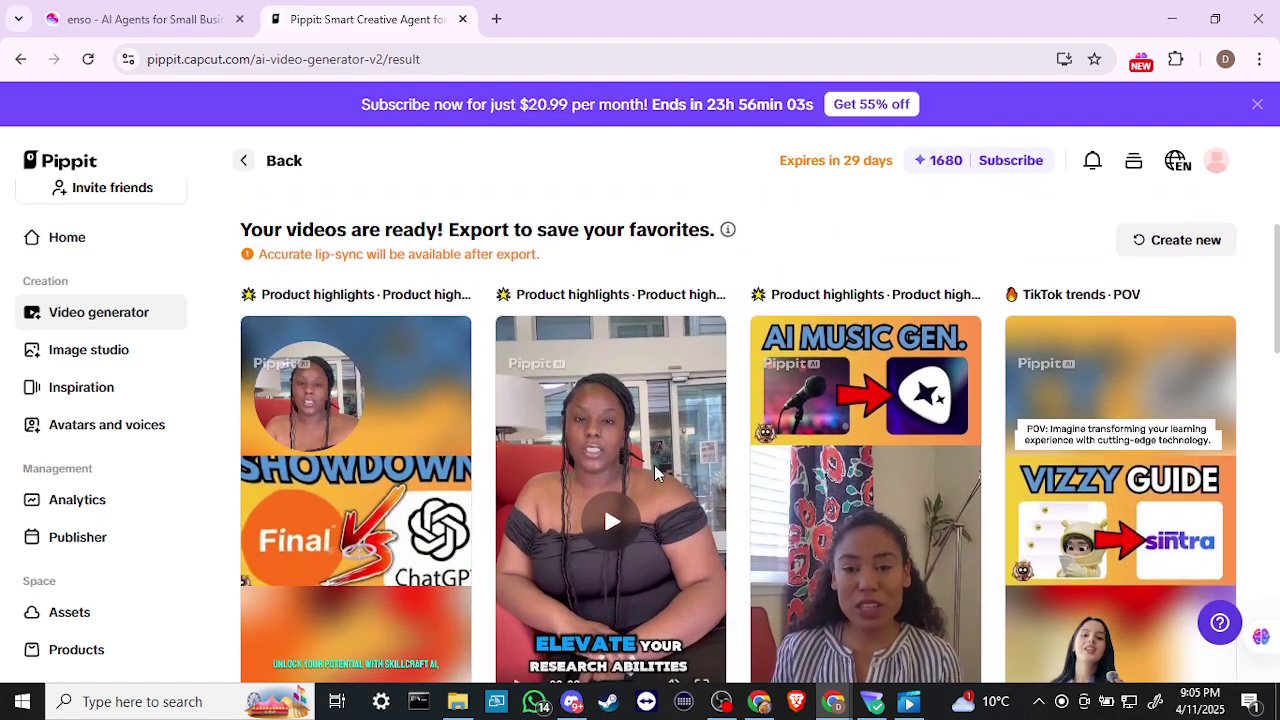
scroll(655, 472, "down", 5)
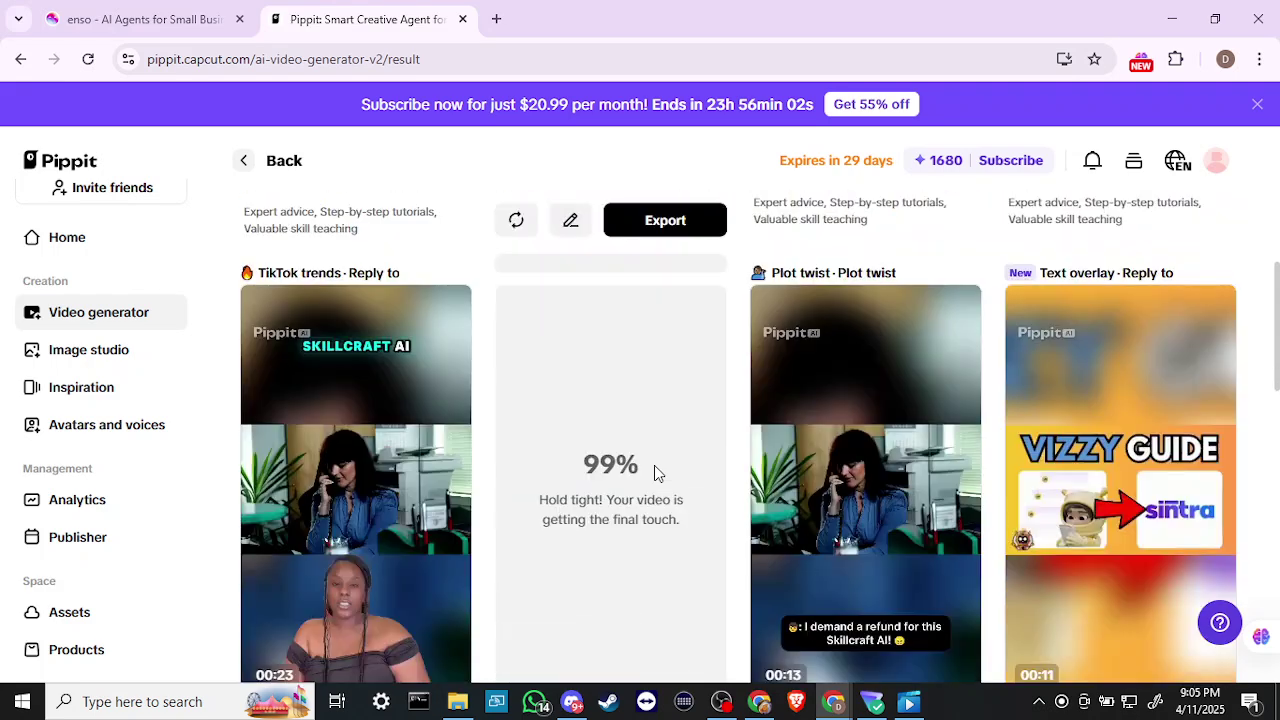
scroll(656, 470, "down", 1)
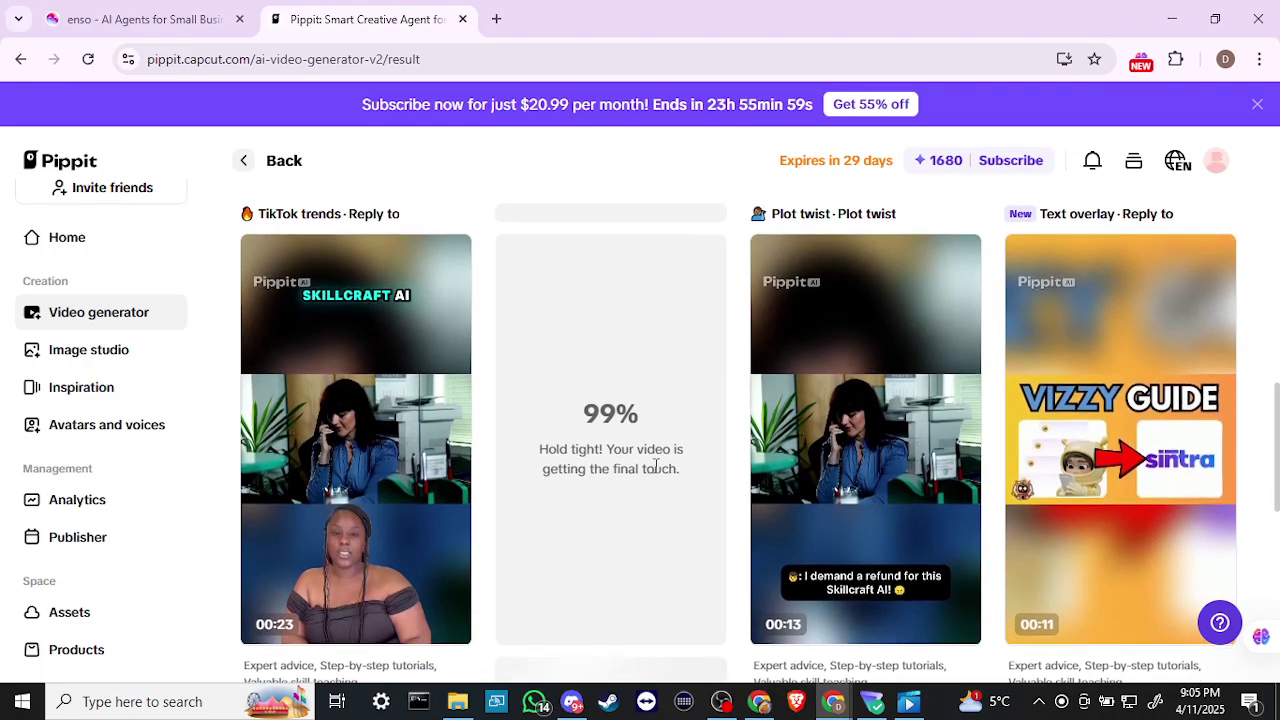
scroll(656, 470, "down", 3)
scroll(655, 472, "down", 2)
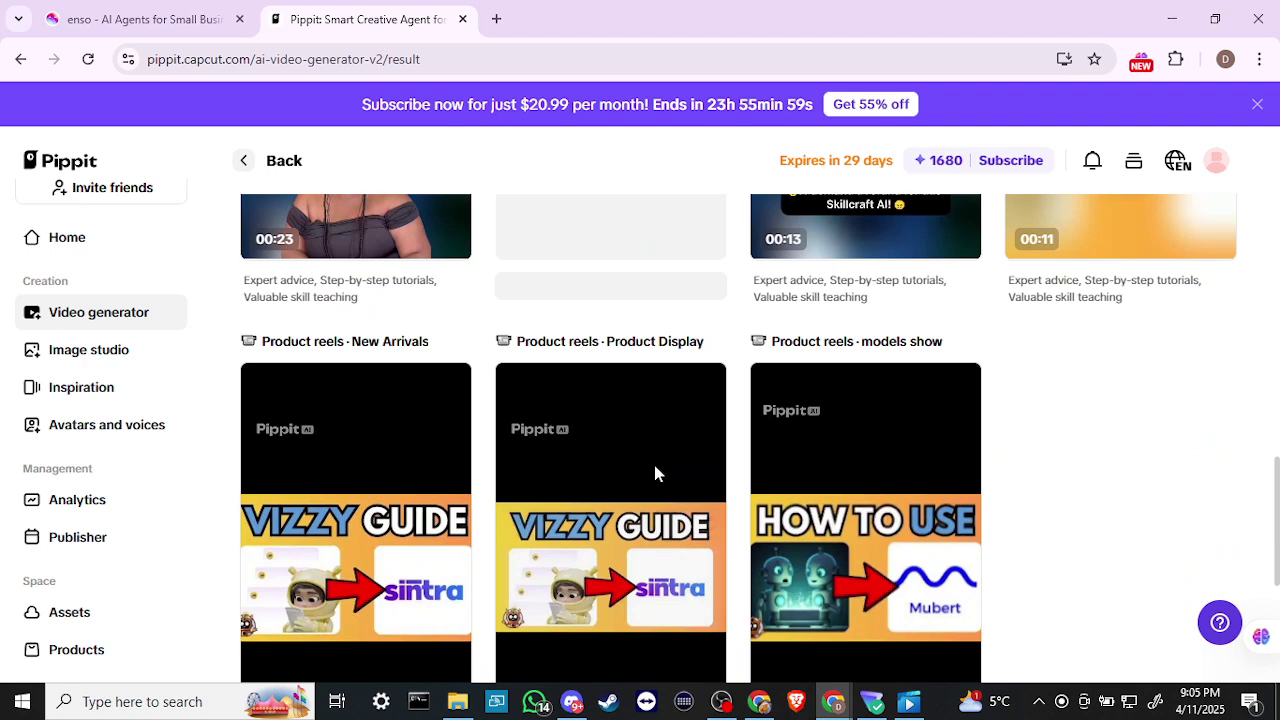
scroll(655, 472, "up", 1)
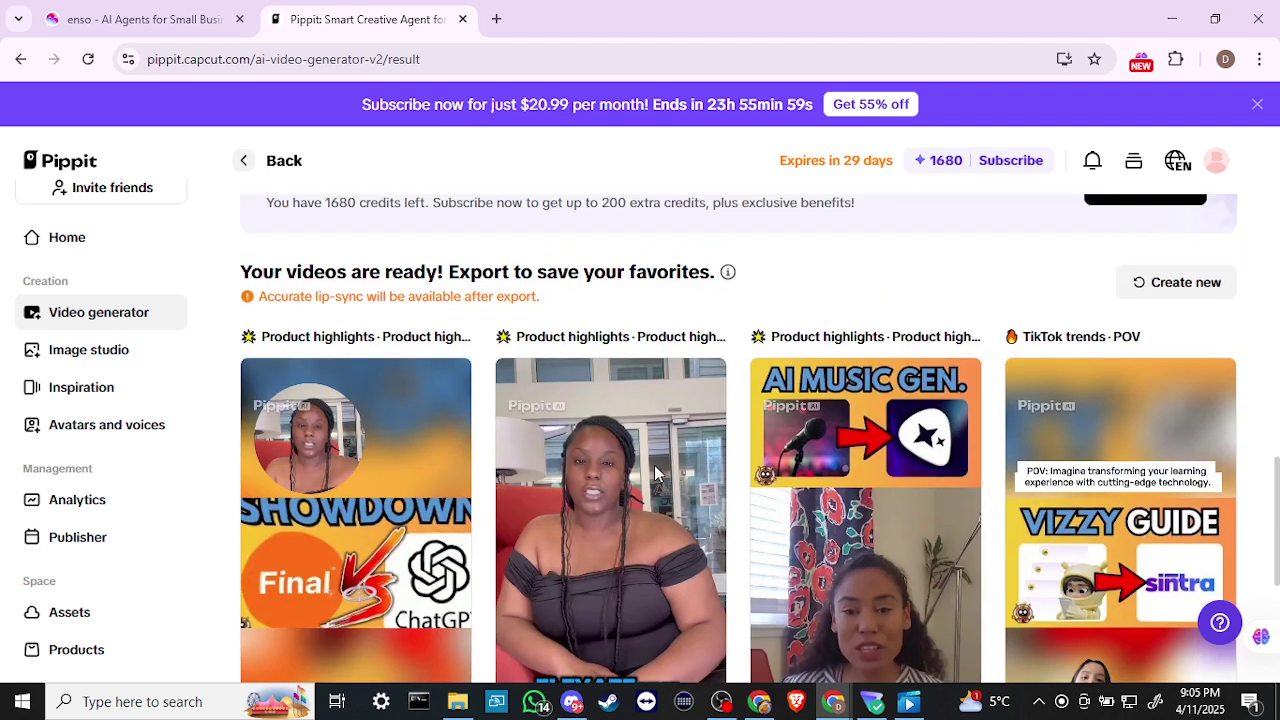
scroll(656, 472, "down", 2)
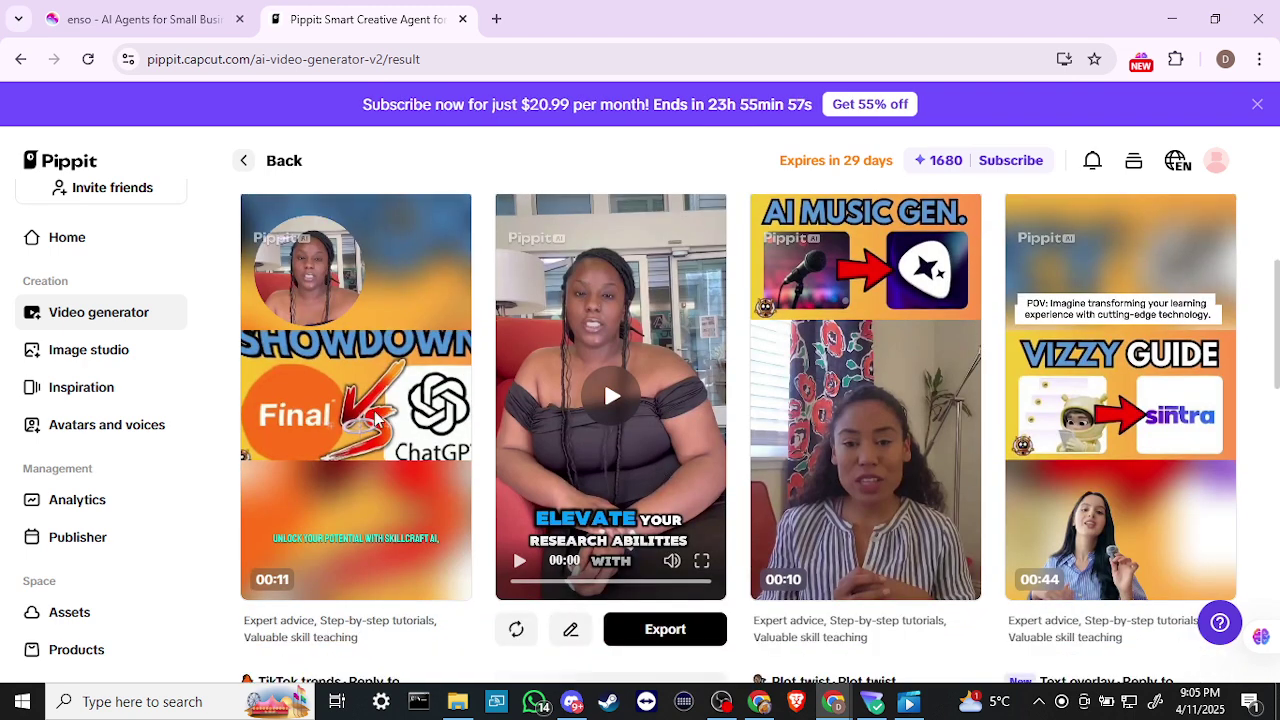
mouse_move(358, 402)
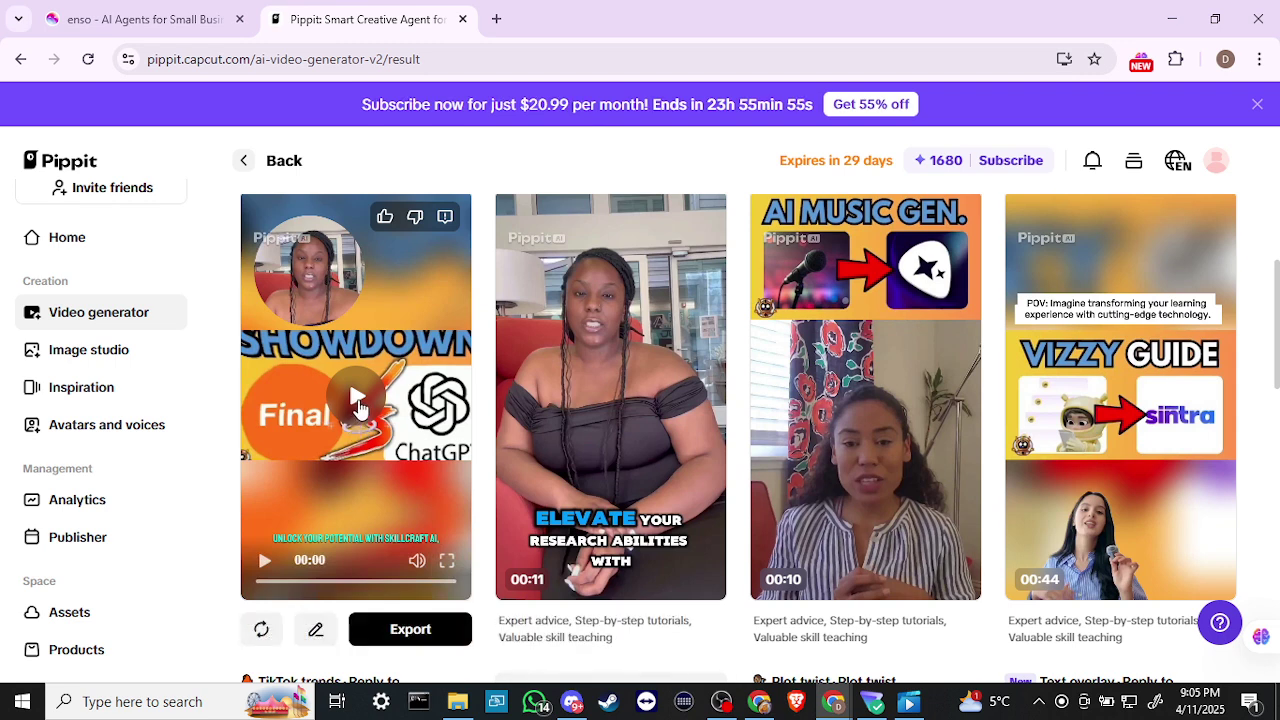
Play back the first and third generated Skillcraft AI videos
left_click(358, 399)
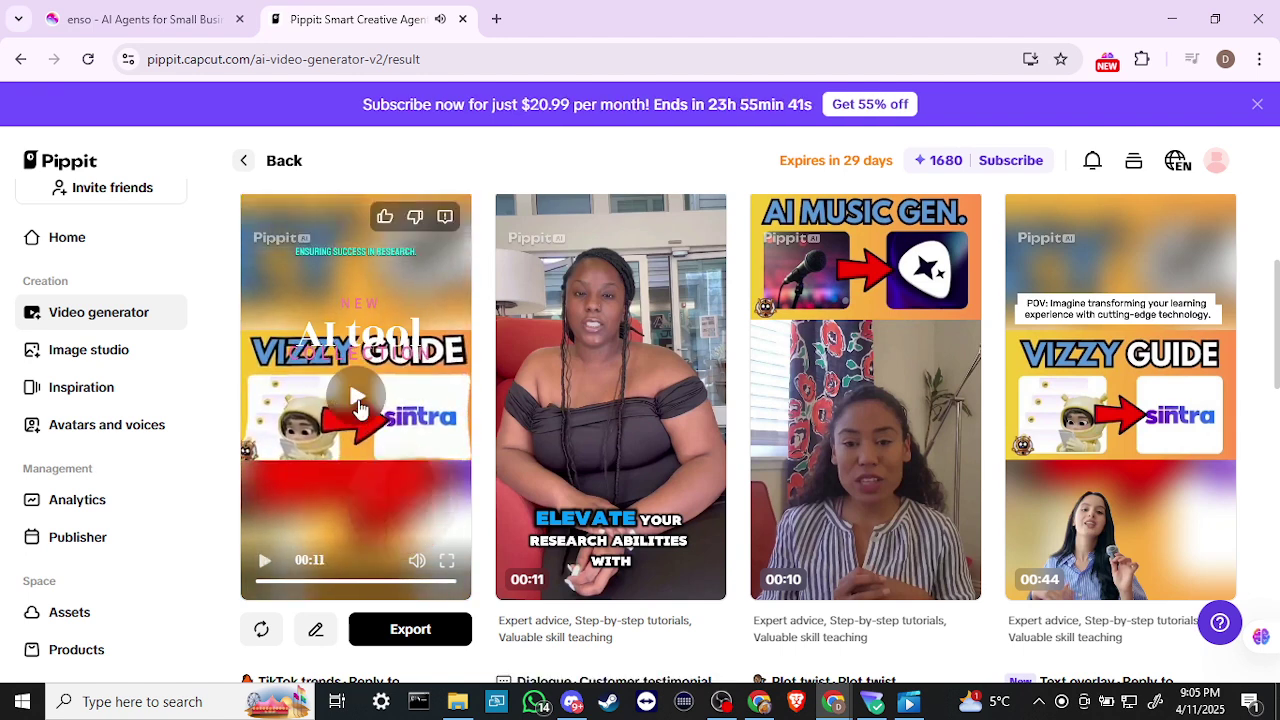
mouse_move(866, 442)
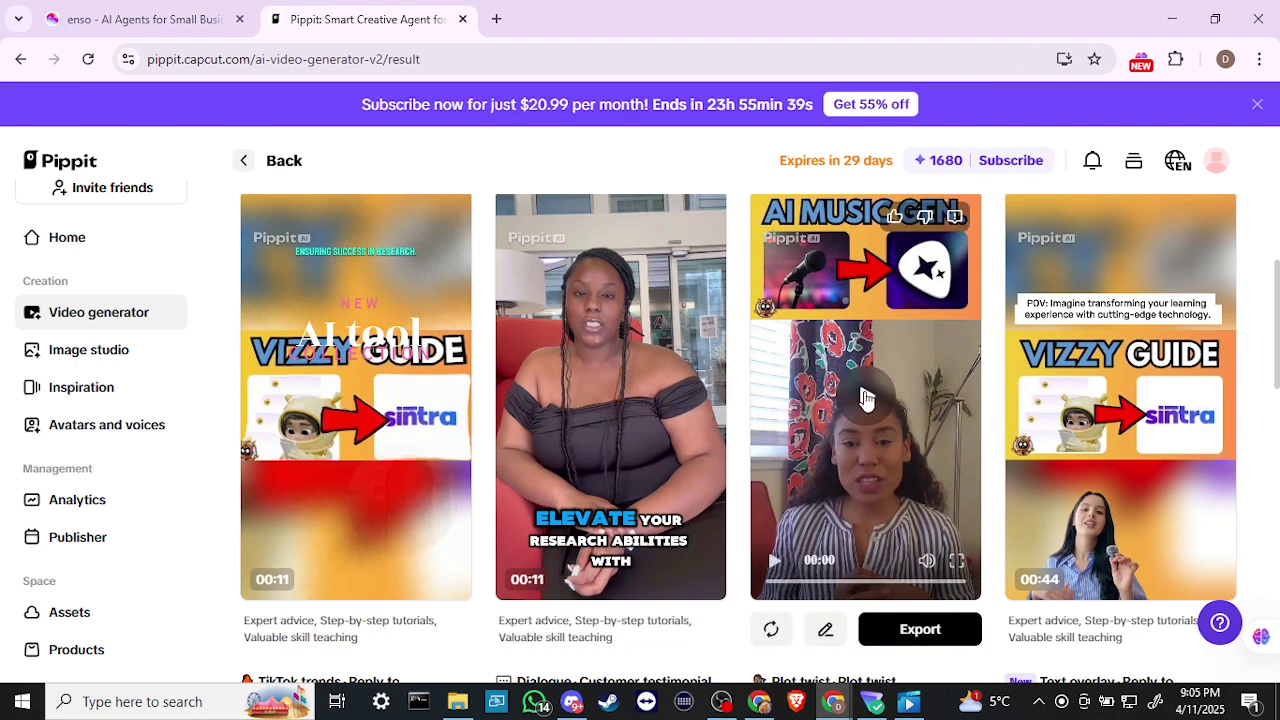
left_click(864, 391)
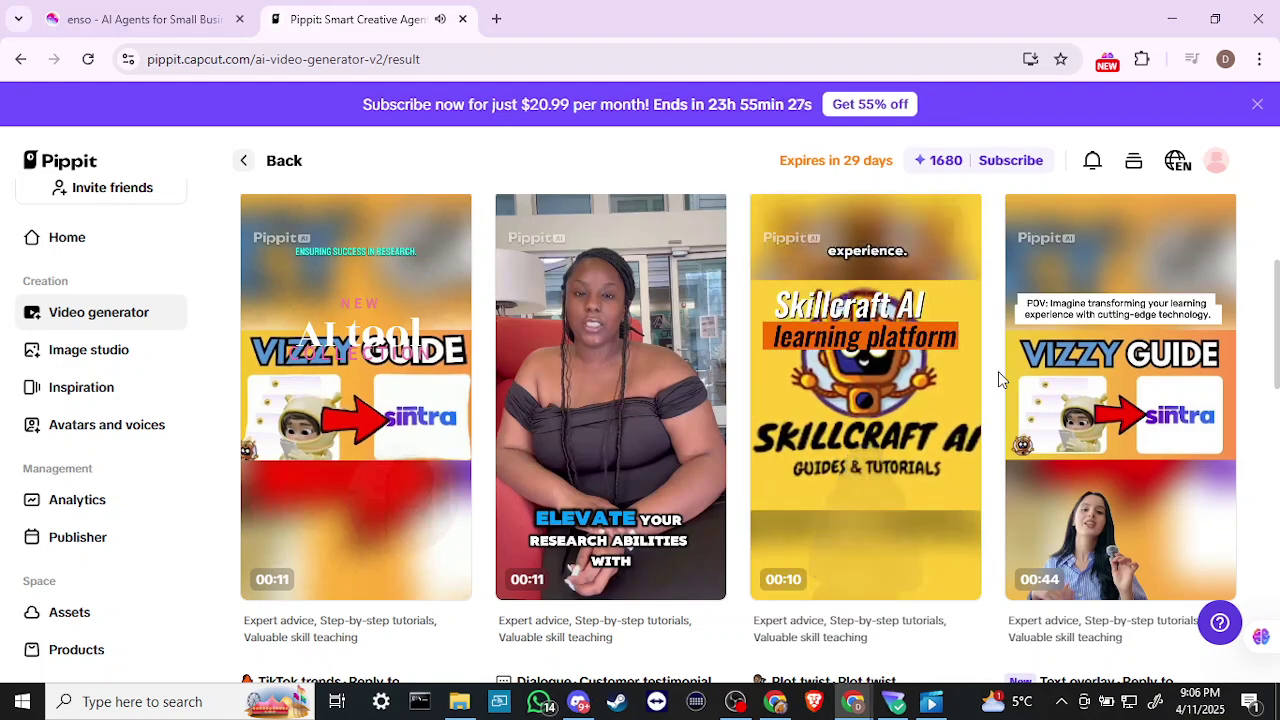
scroll(998, 378, "down", 2)
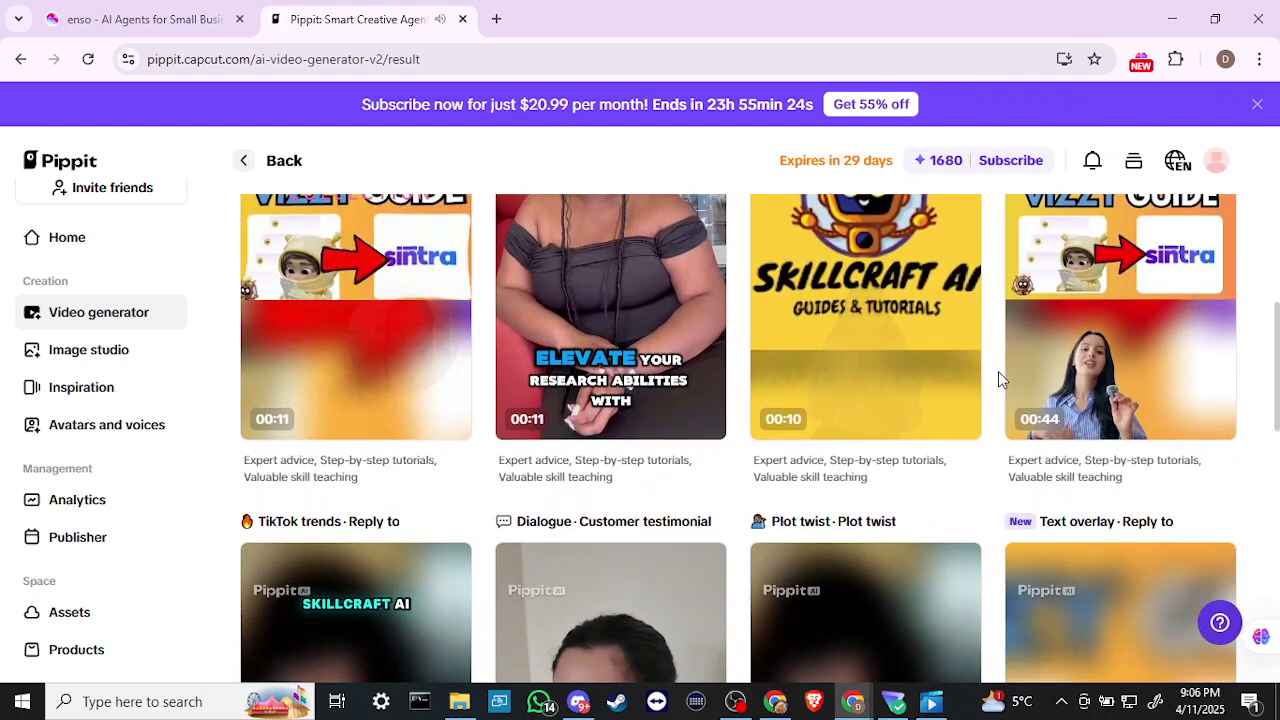
scroll(998, 378, "up", 1)
mouse_move(1127, 368)
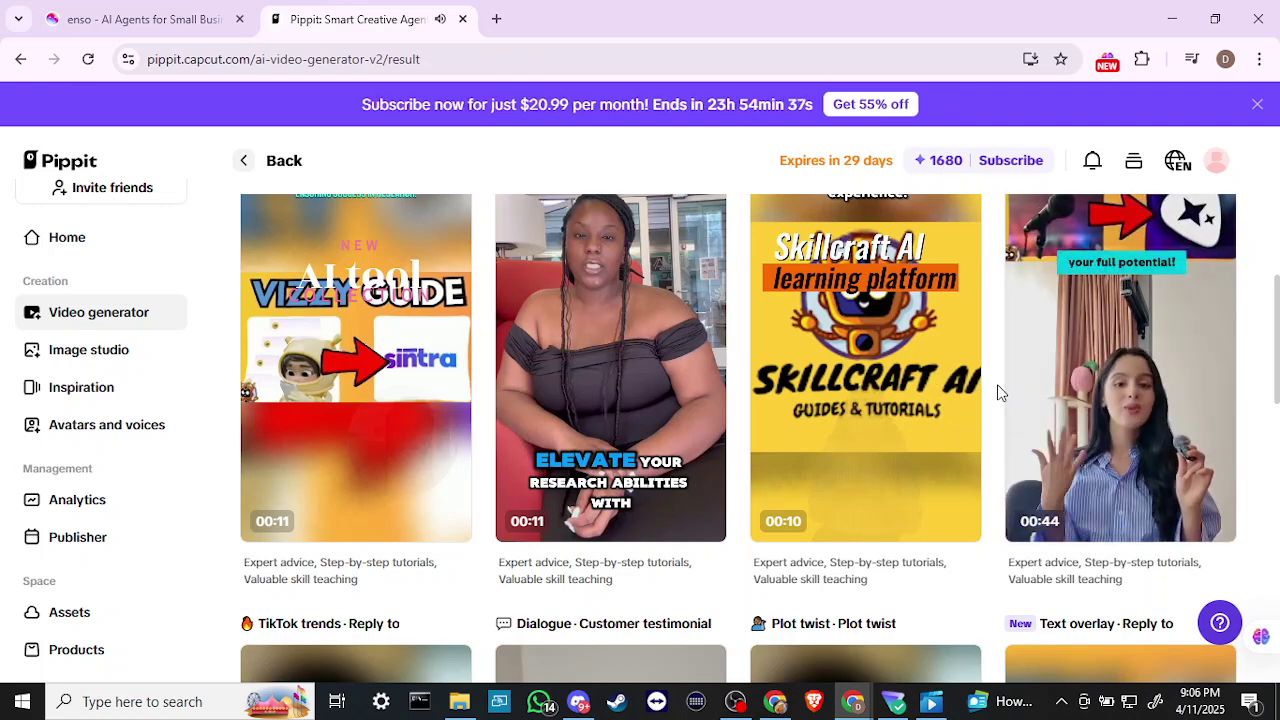
Scroll through the list of generated Skillcraft AI video results
scroll(997, 390, "down", 5)
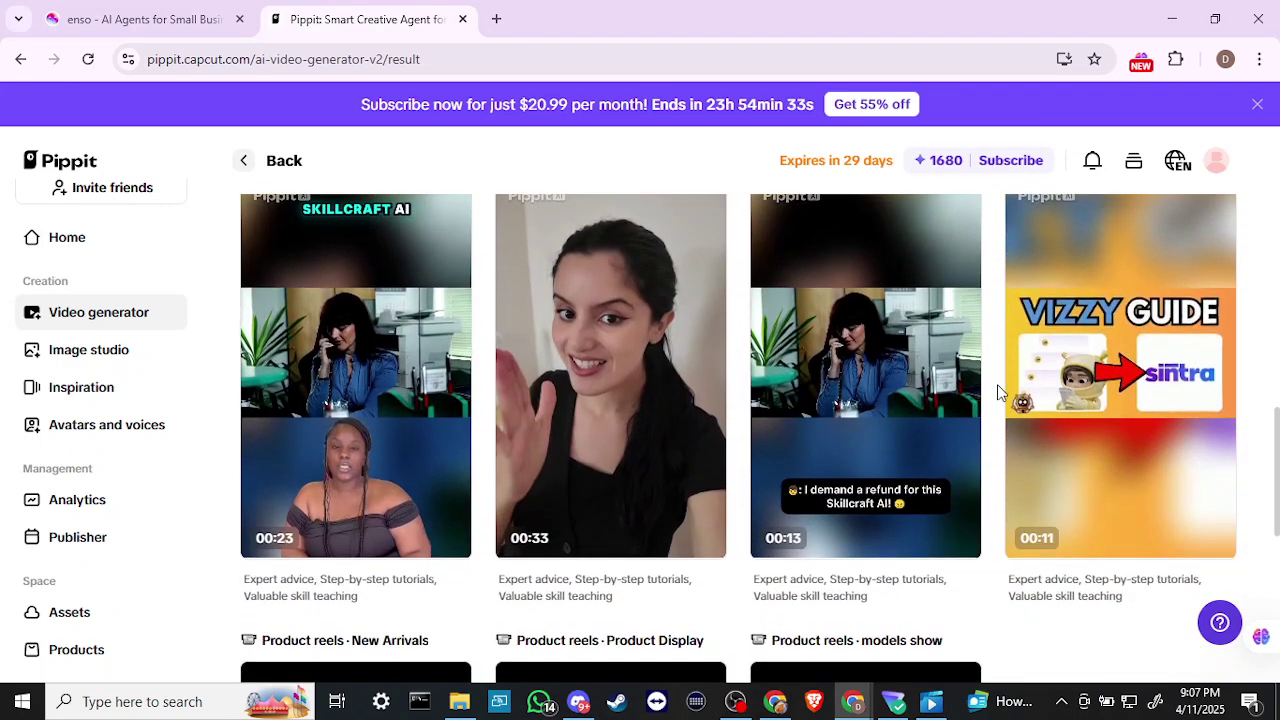
scroll(998, 392, "down", 3)
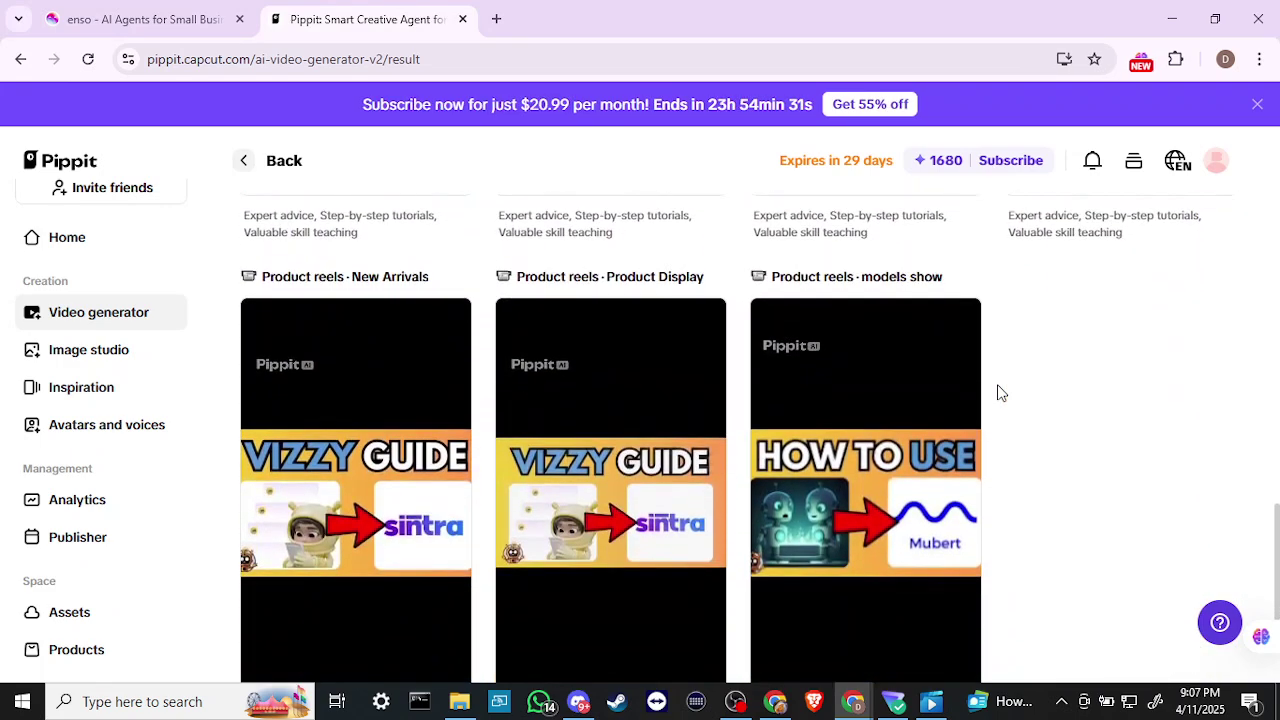
scroll(998, 392, "down", 2)
scroll(998, 392, "up", 6)
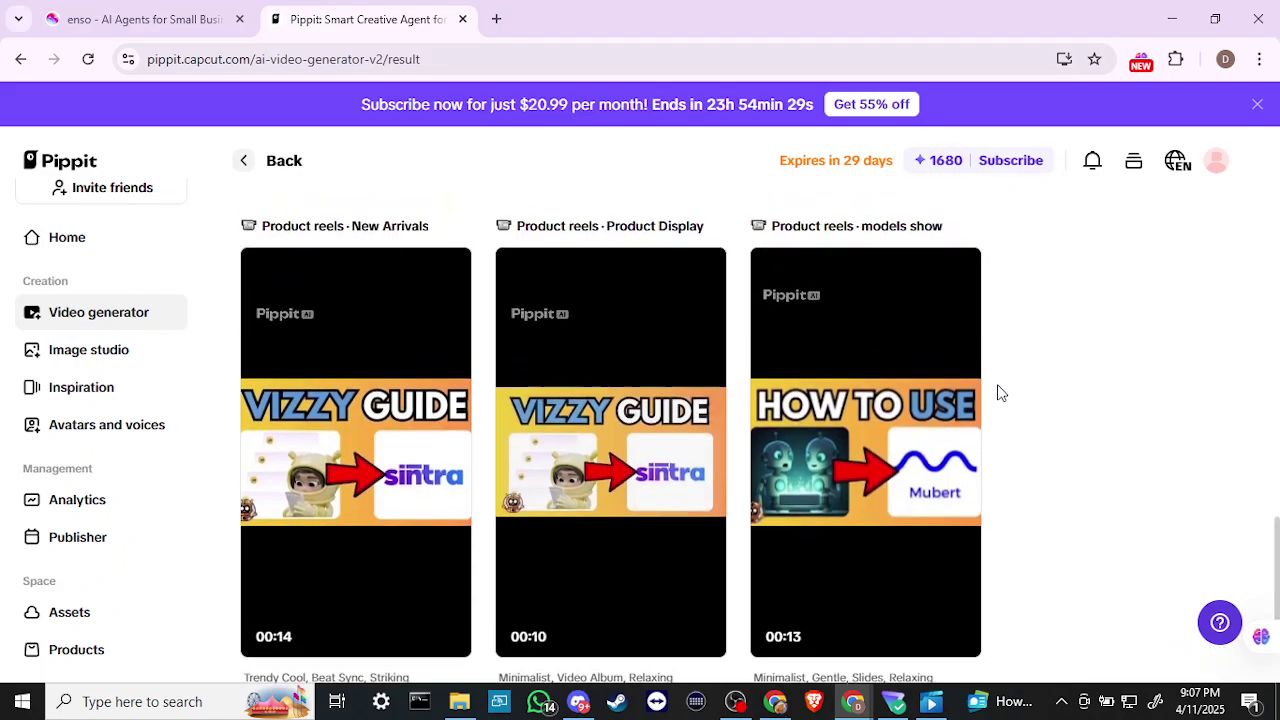
scroll(998, 392, "up", 5)
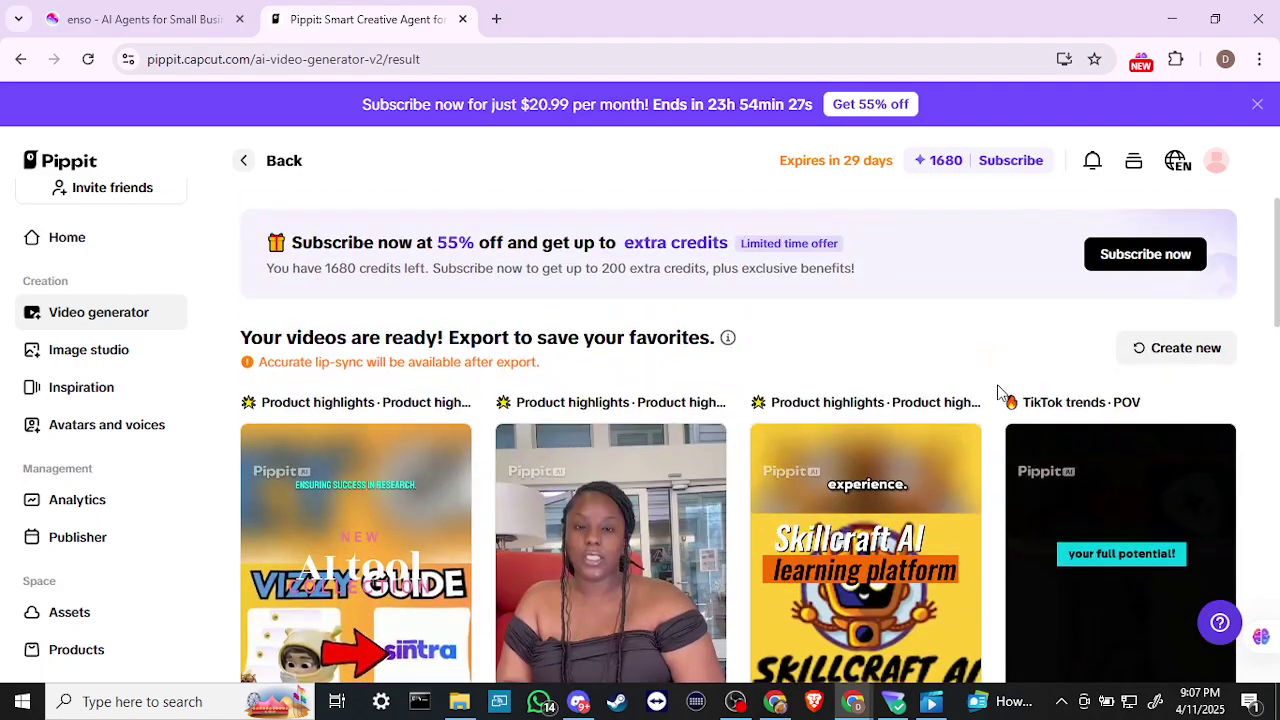
mouse_move(632, 566)
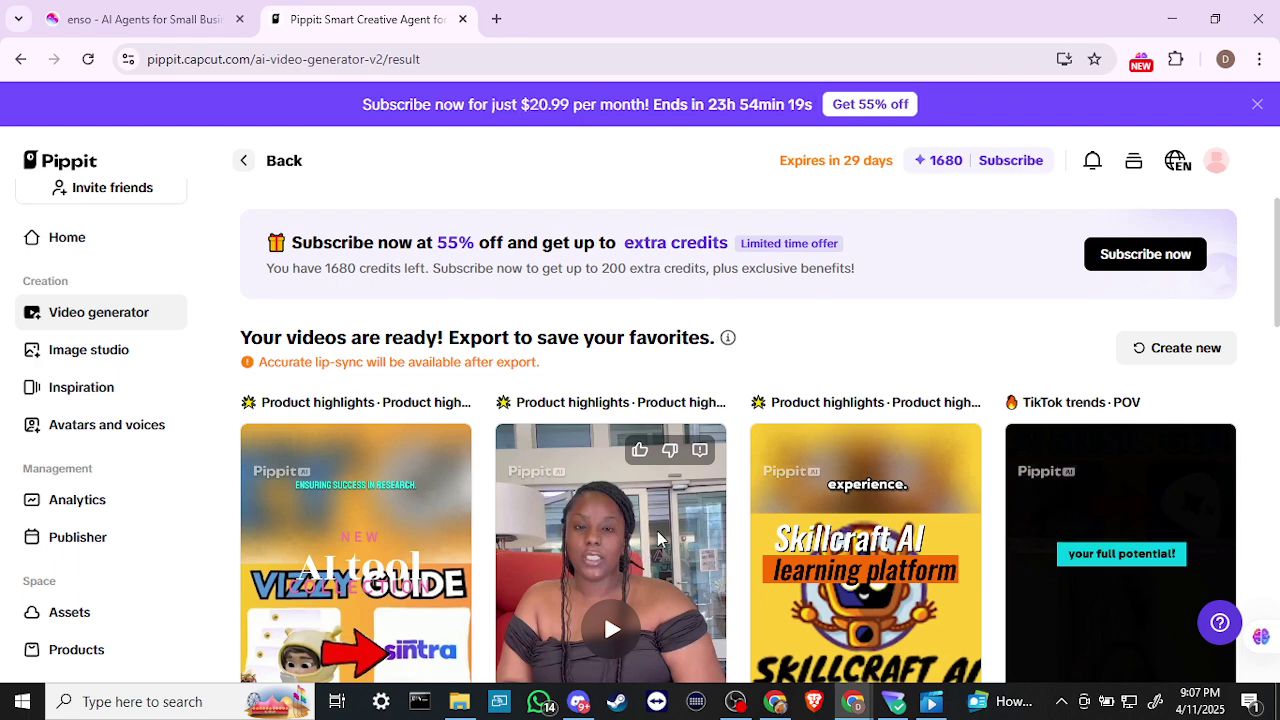
scroll(658, 538, "down", 2)
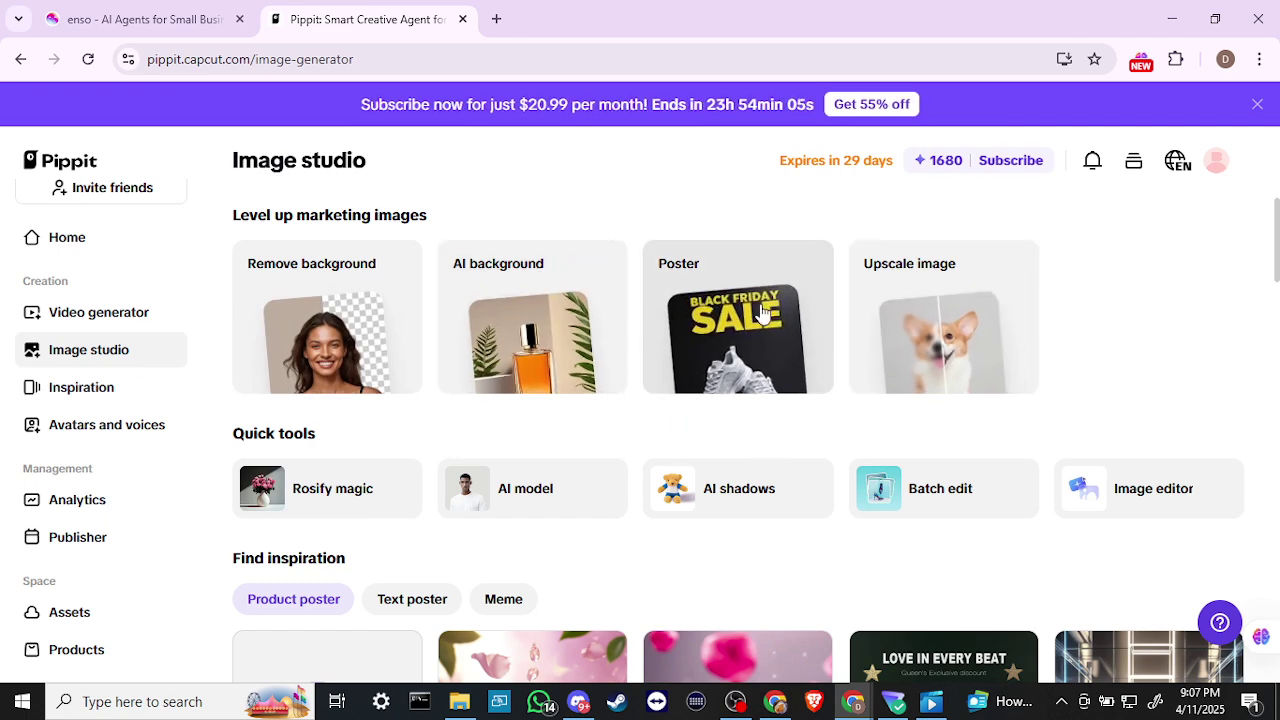
scroll(762, 313, "down", 2)
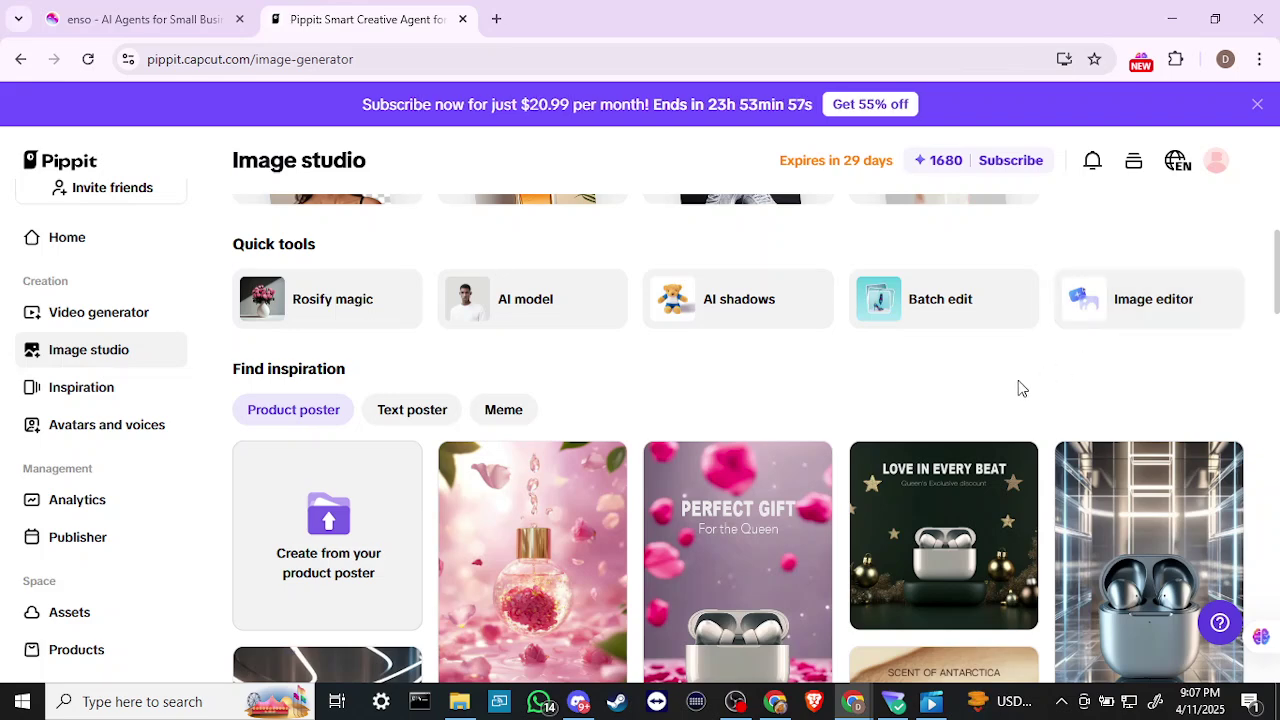
scroll(1022, 388, "down", 3)
scroll(1020, 389, "up", 1)
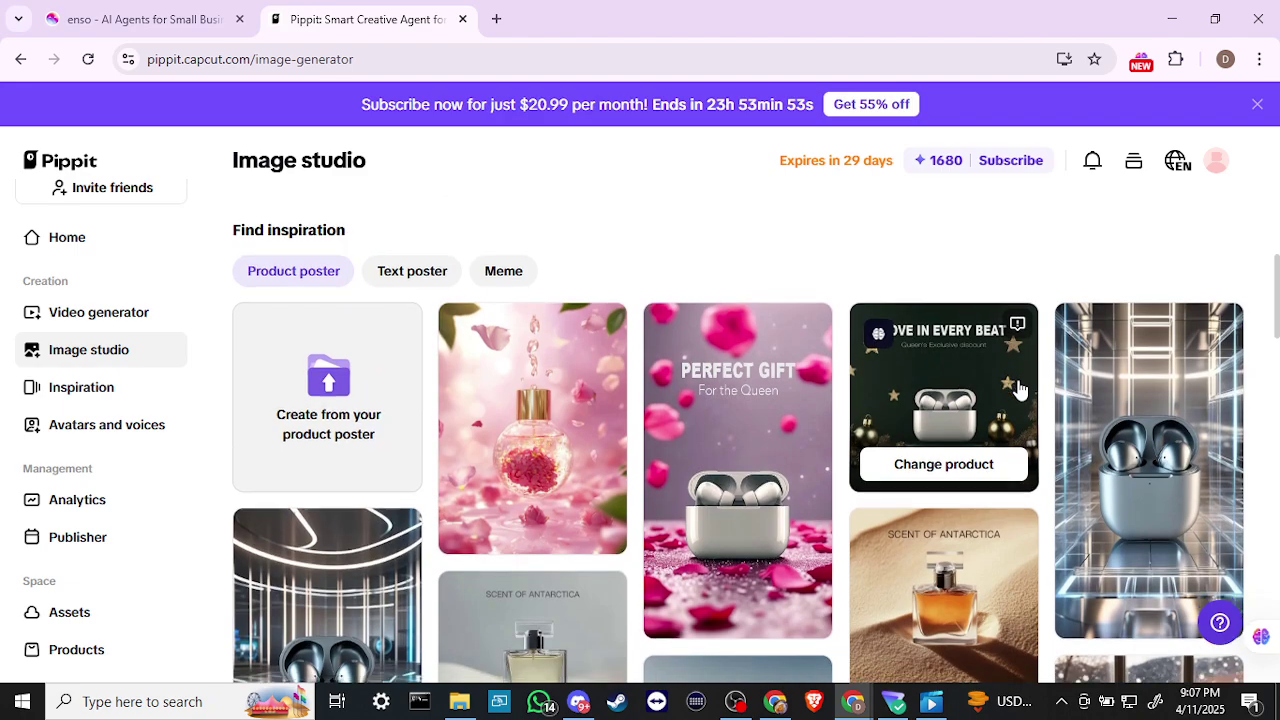
scroll(1020, 388, "down", 1)
scroll(1020, 388, "down", 5)
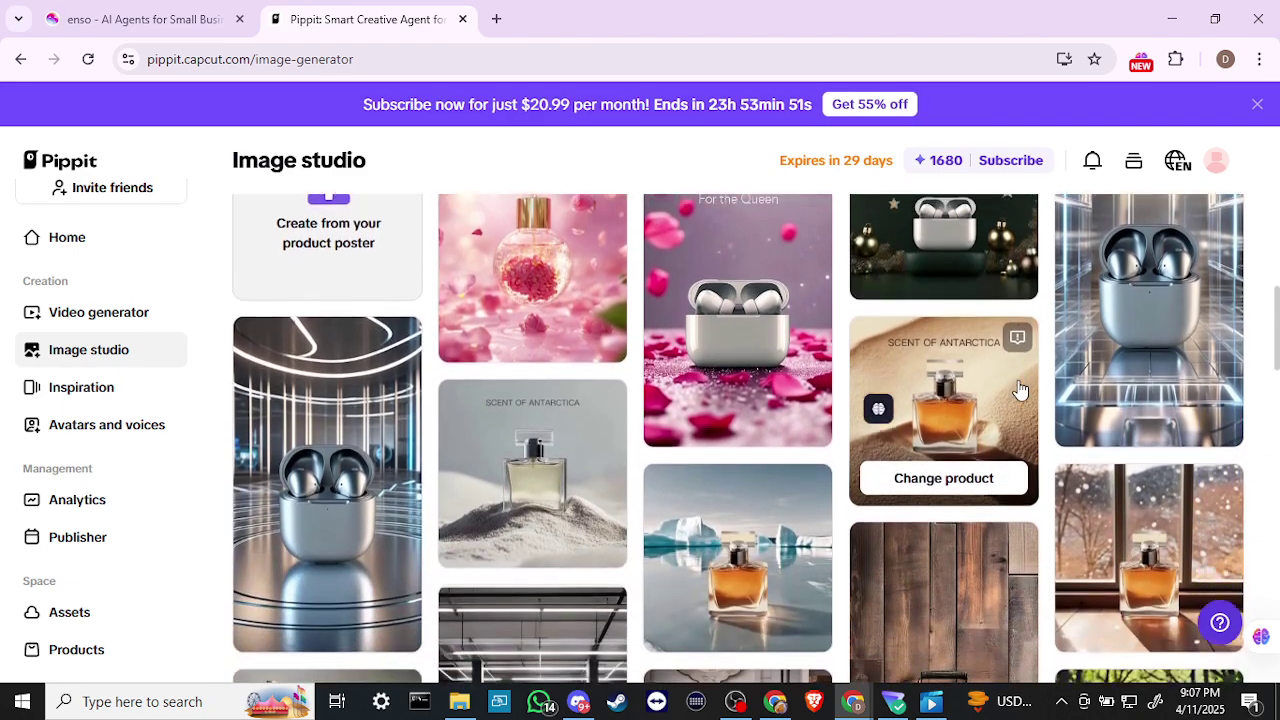
scroll(1020, 388, "down", 3)
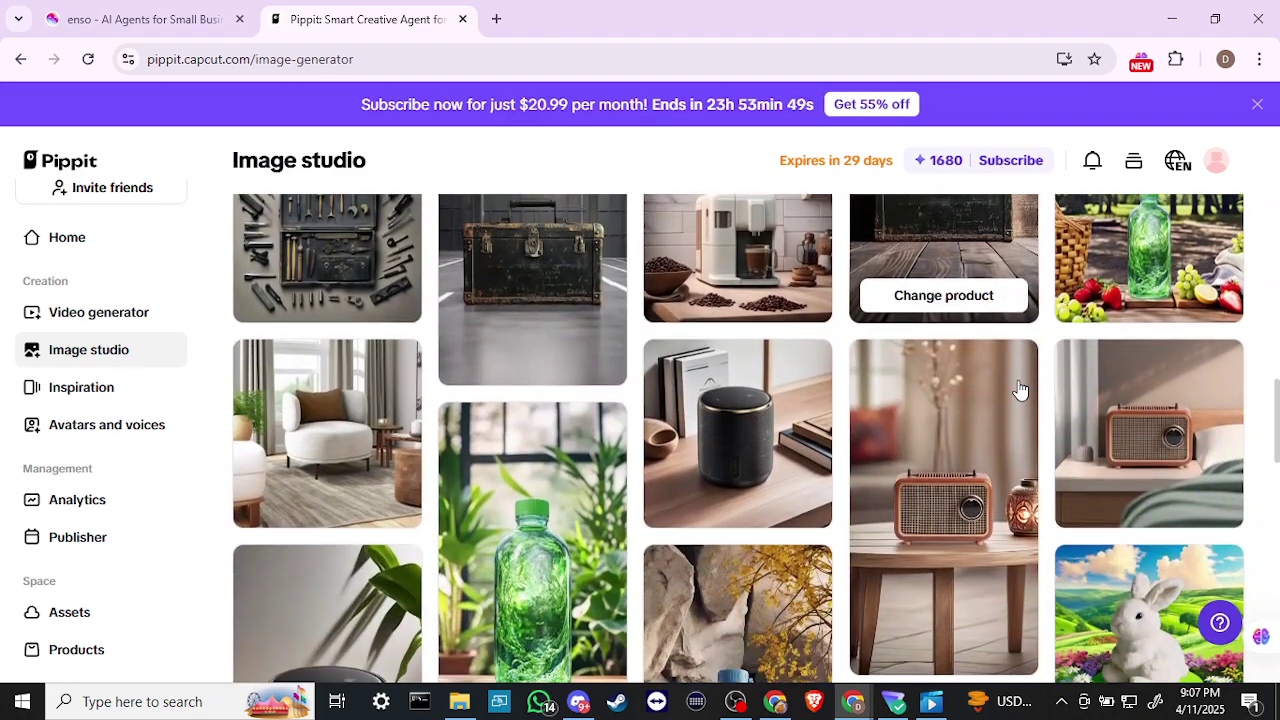
scroll(1020, 388, "down", 2)
scroll(1020, 388, "down", 5)
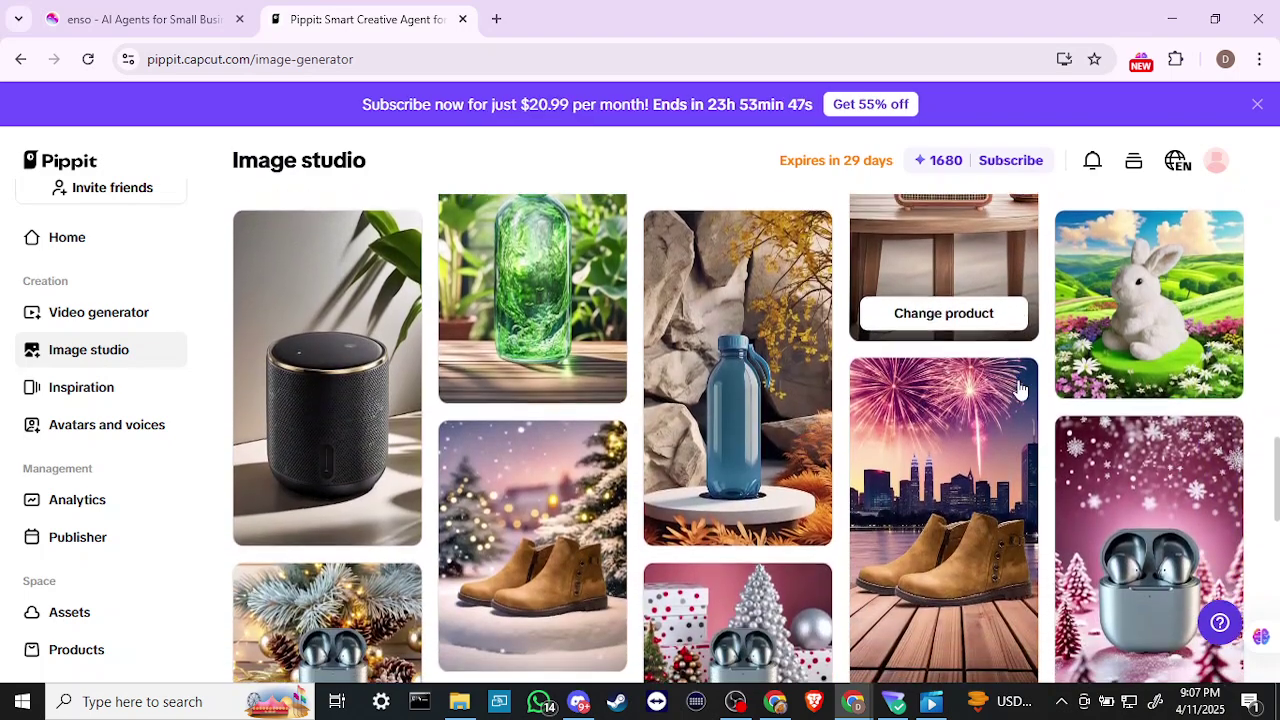
scroll(1020, 388, "down", 3)
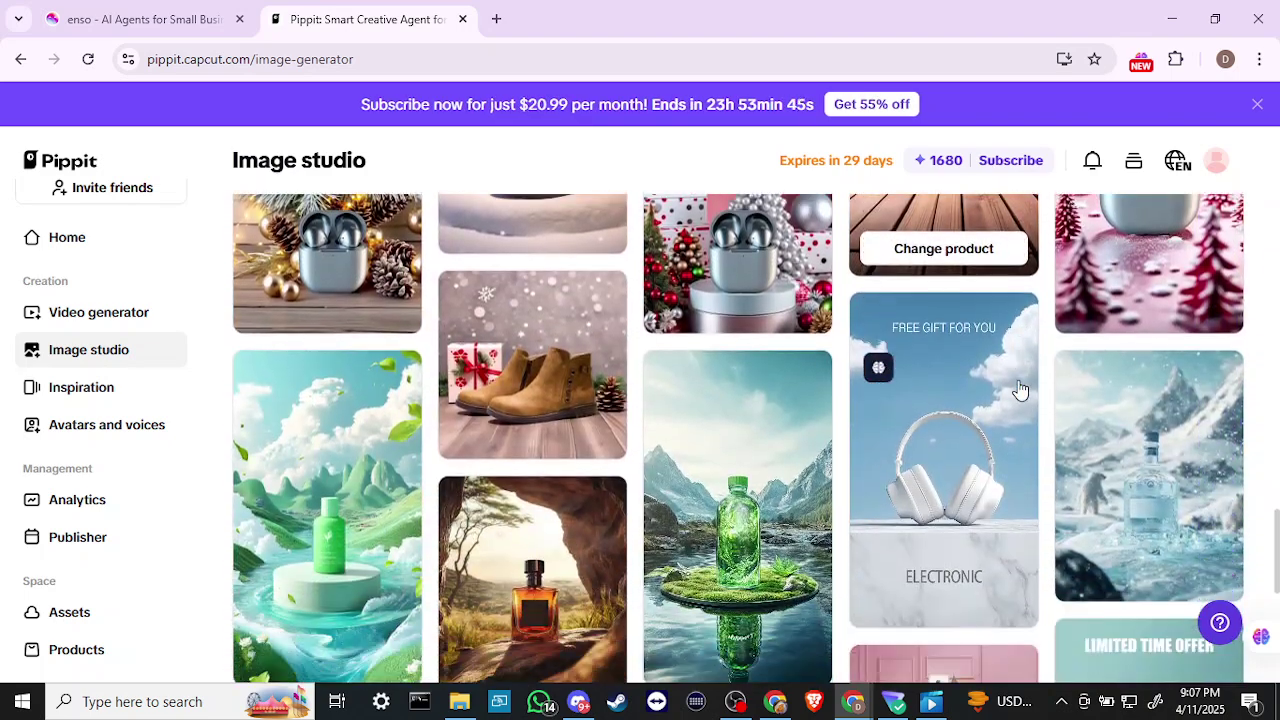
scroll(1020, 386, "down", 2)
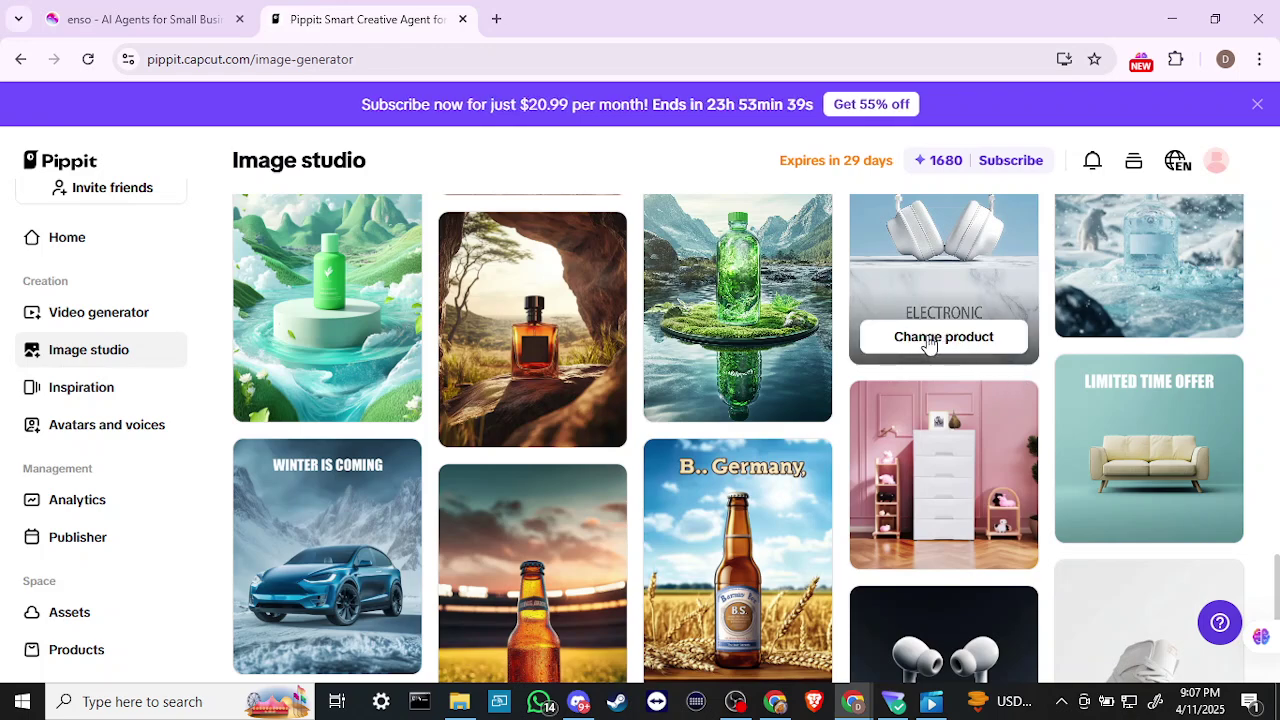
scroll(929, 345, "down", 2)
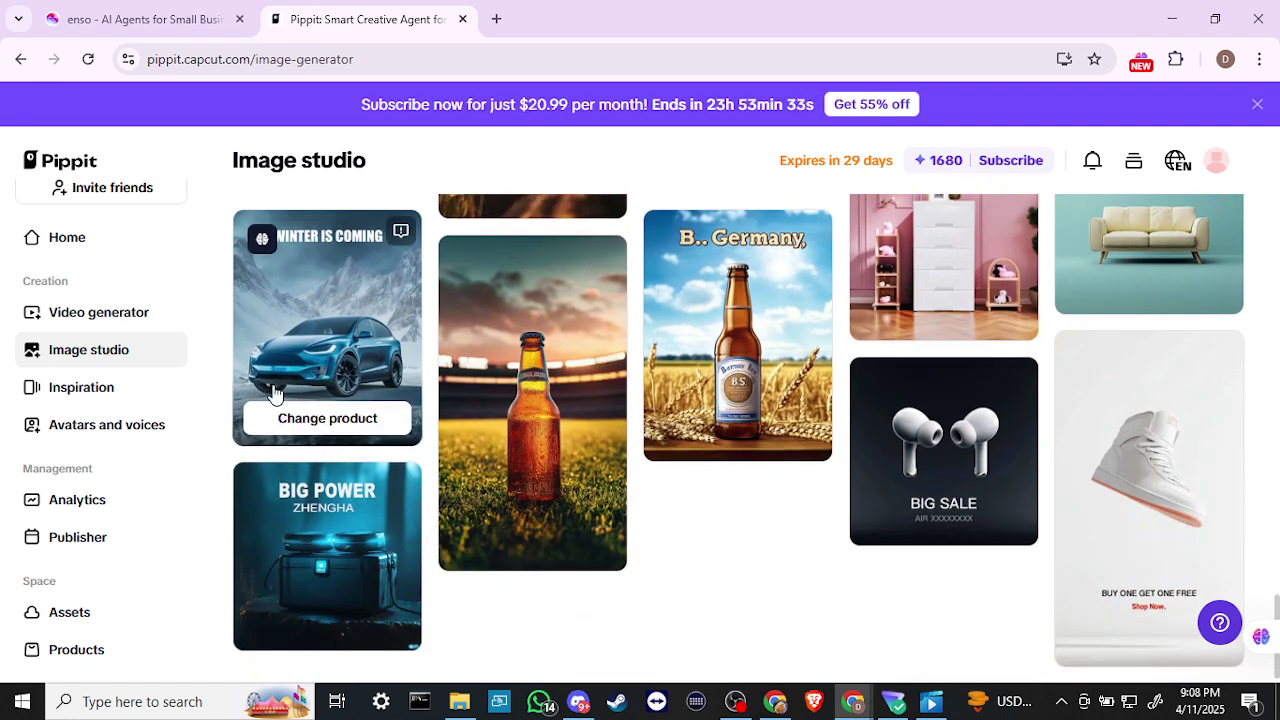
Browse Inspiration's TikTok trends, video templates and image templates, then open Avatars and voices
left_click(67, 397)
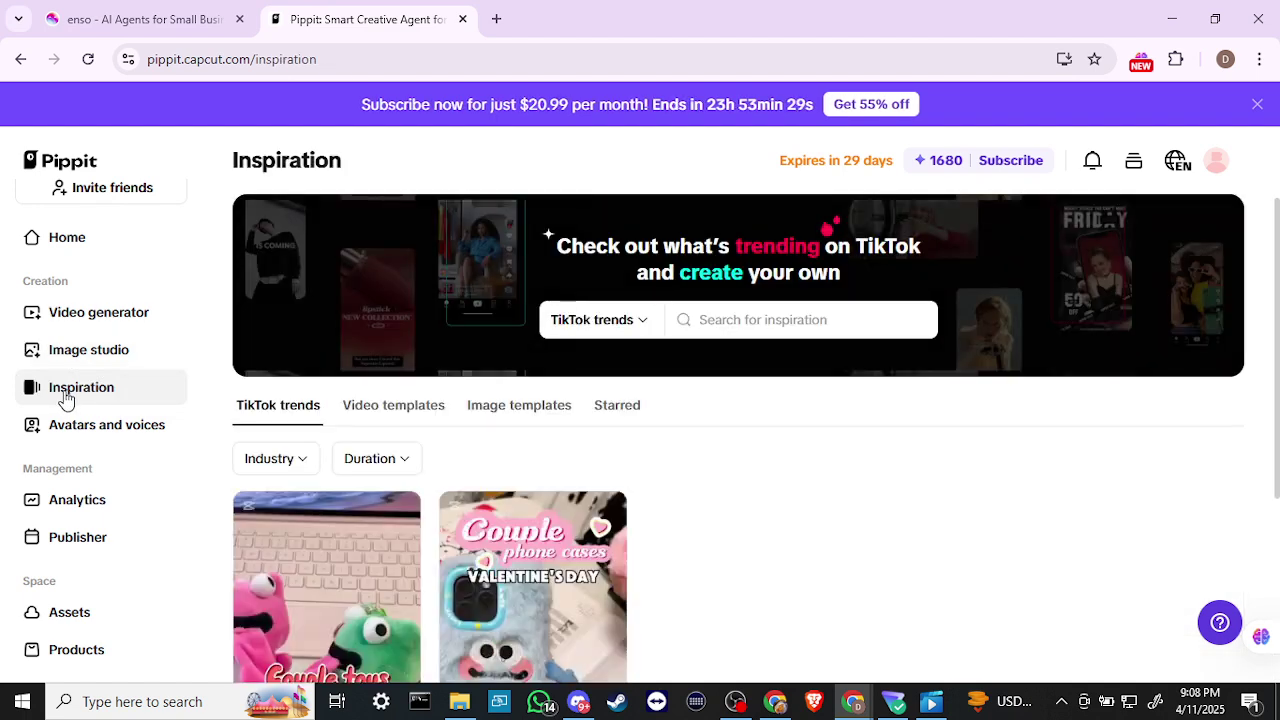
scroll(245, 282, "down", 2)
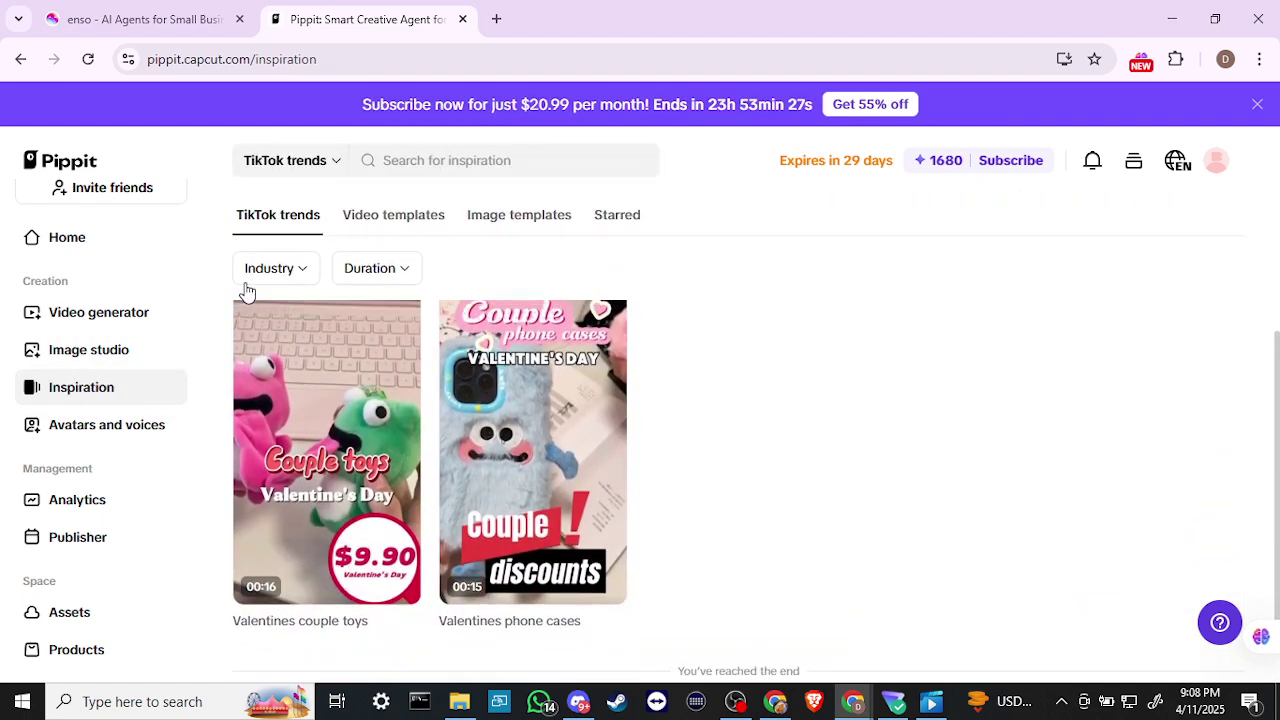
scroll(248, 290, "up", 1)
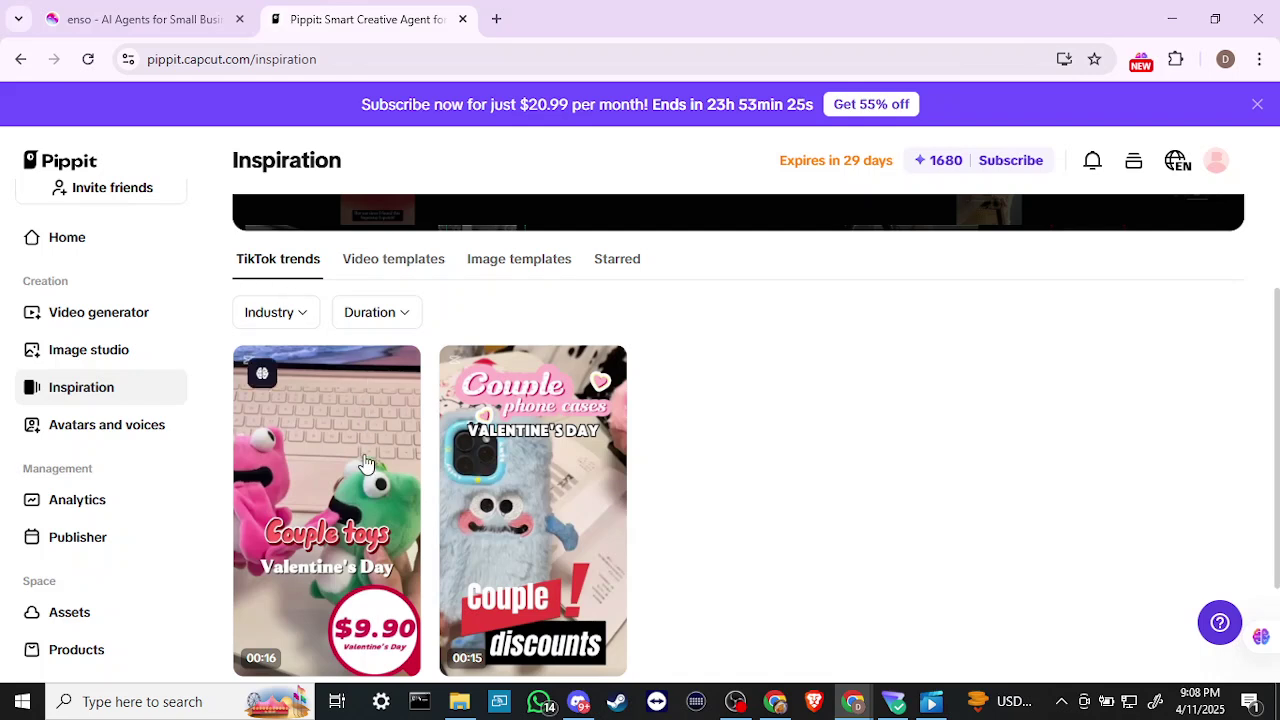
left_click(386, 262)
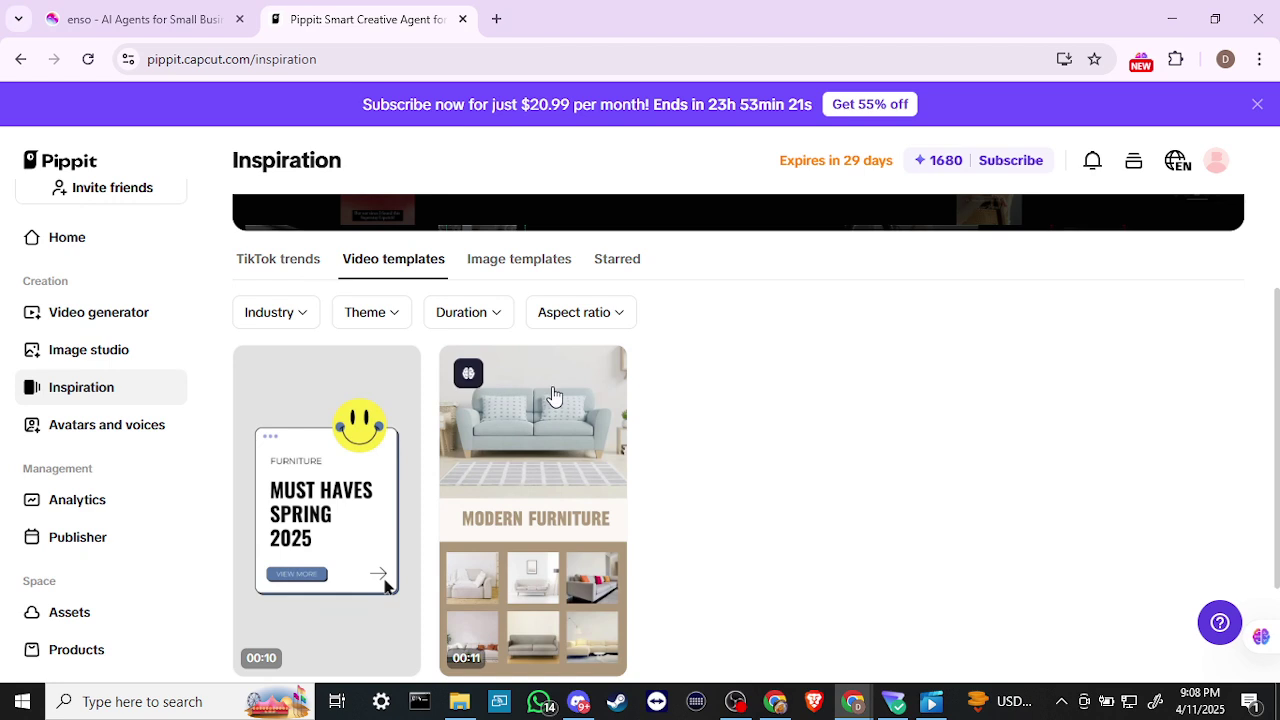
scroll(553, 396, "down", 1)
scroll(553, 396, "up", 1)
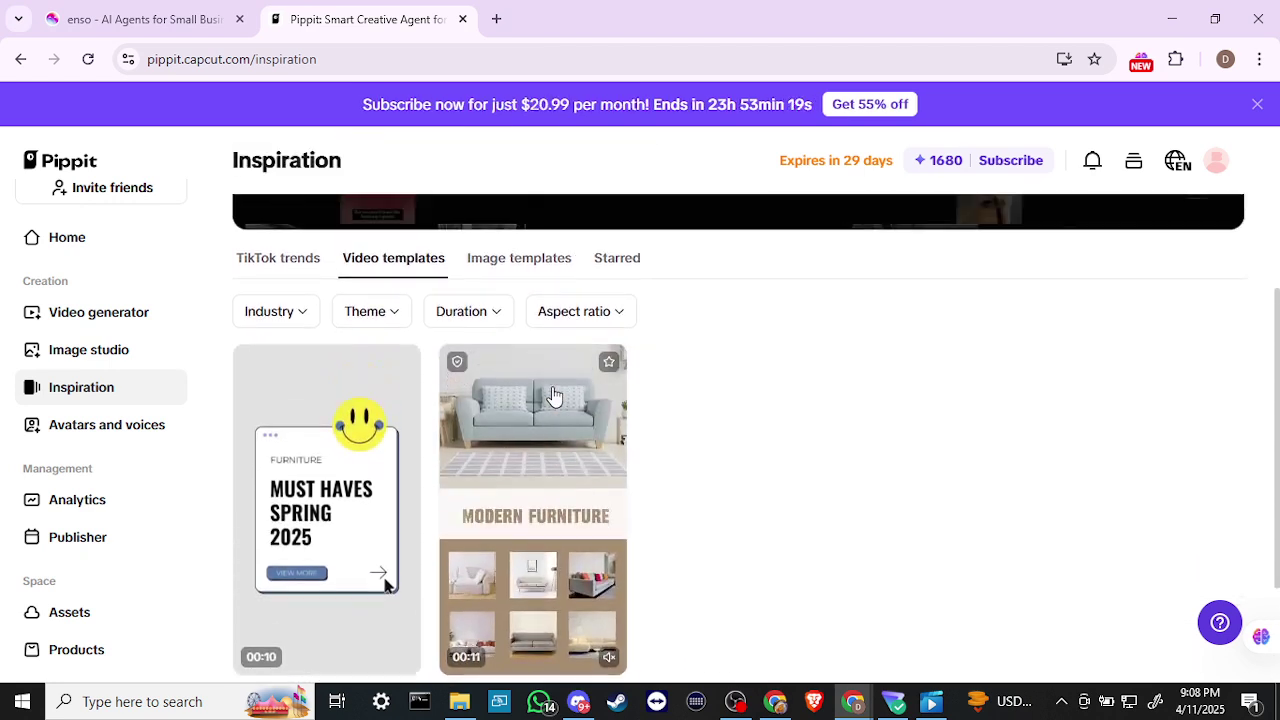
left_click(505, 262)
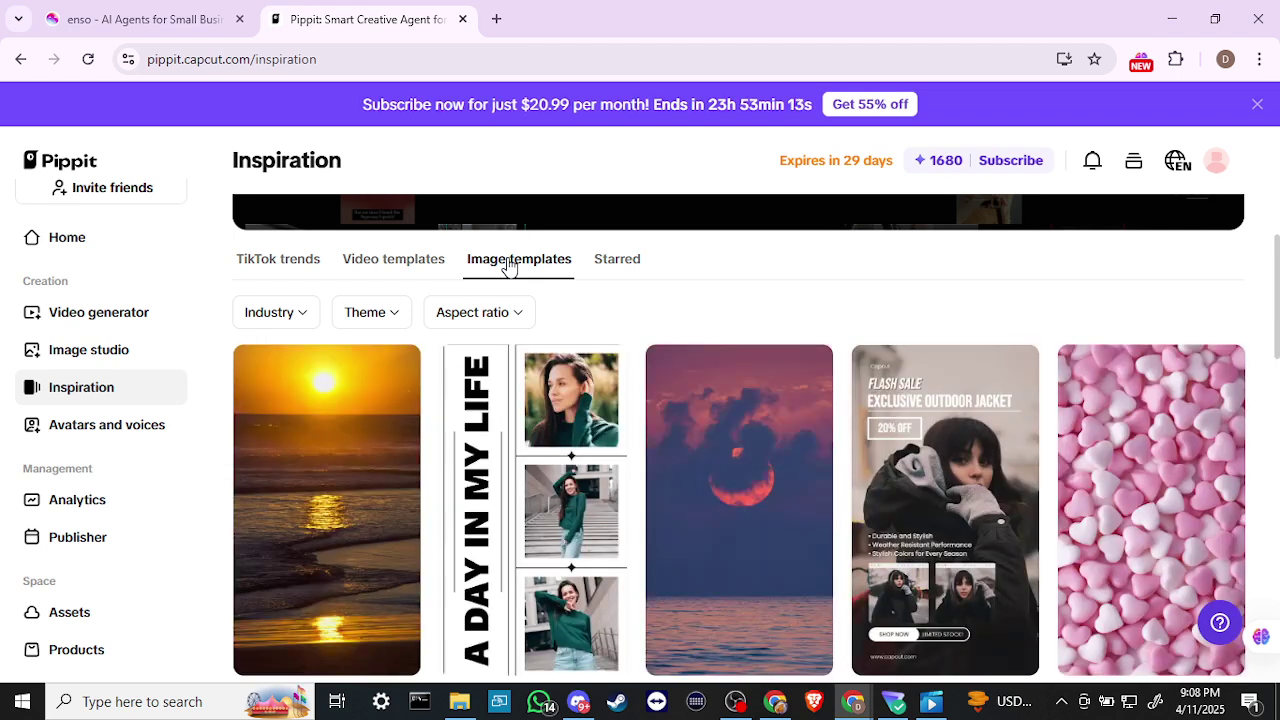
left_click(101, 436)
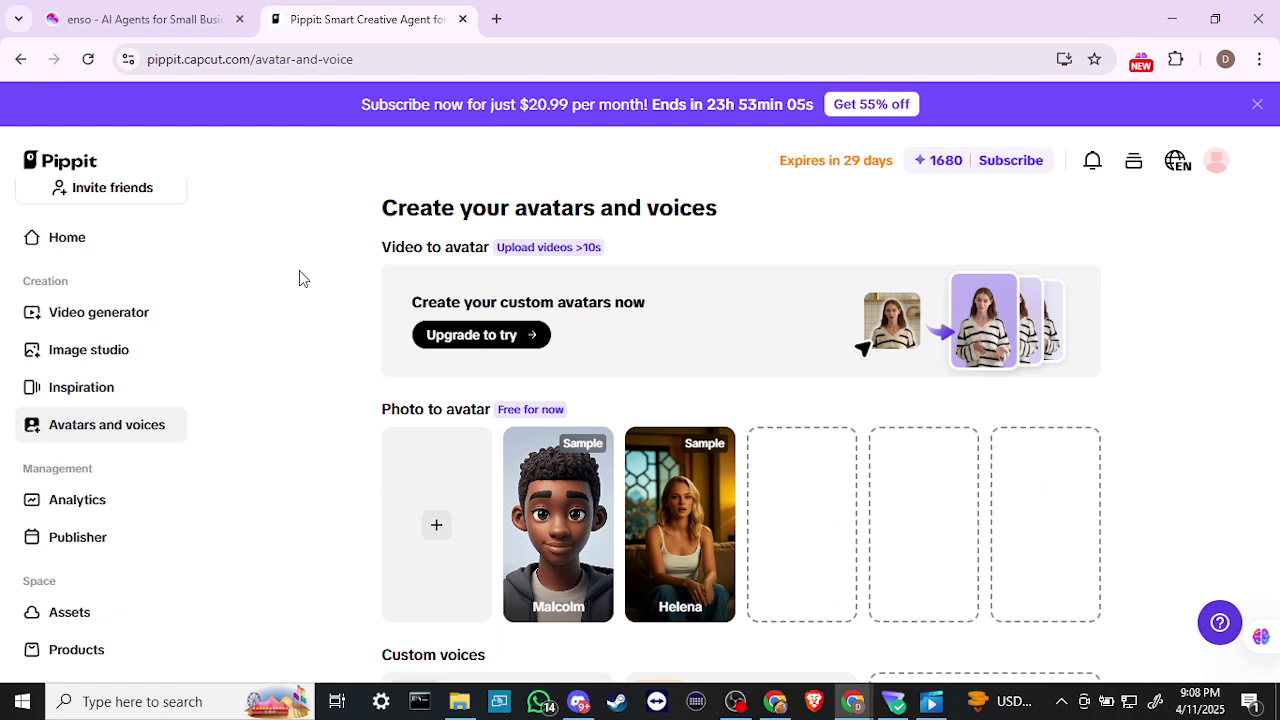
scroll(300, 272, "down", 1)
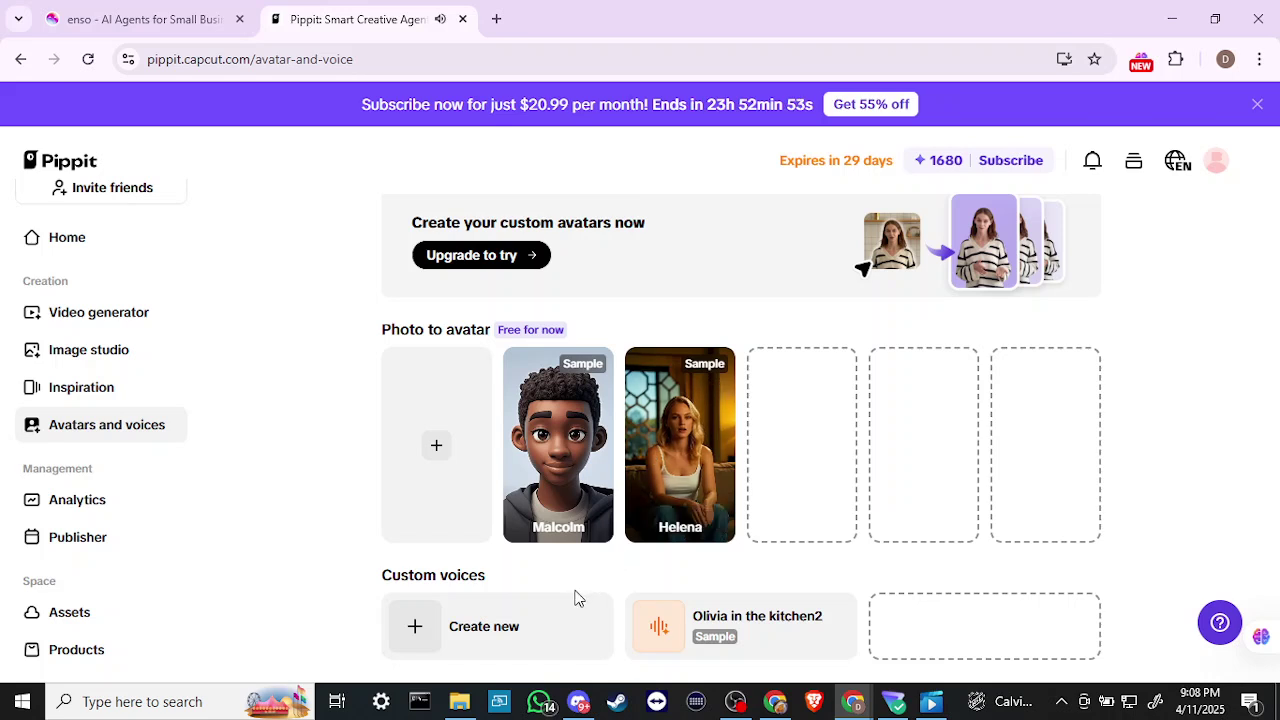
left_click(437, 462)
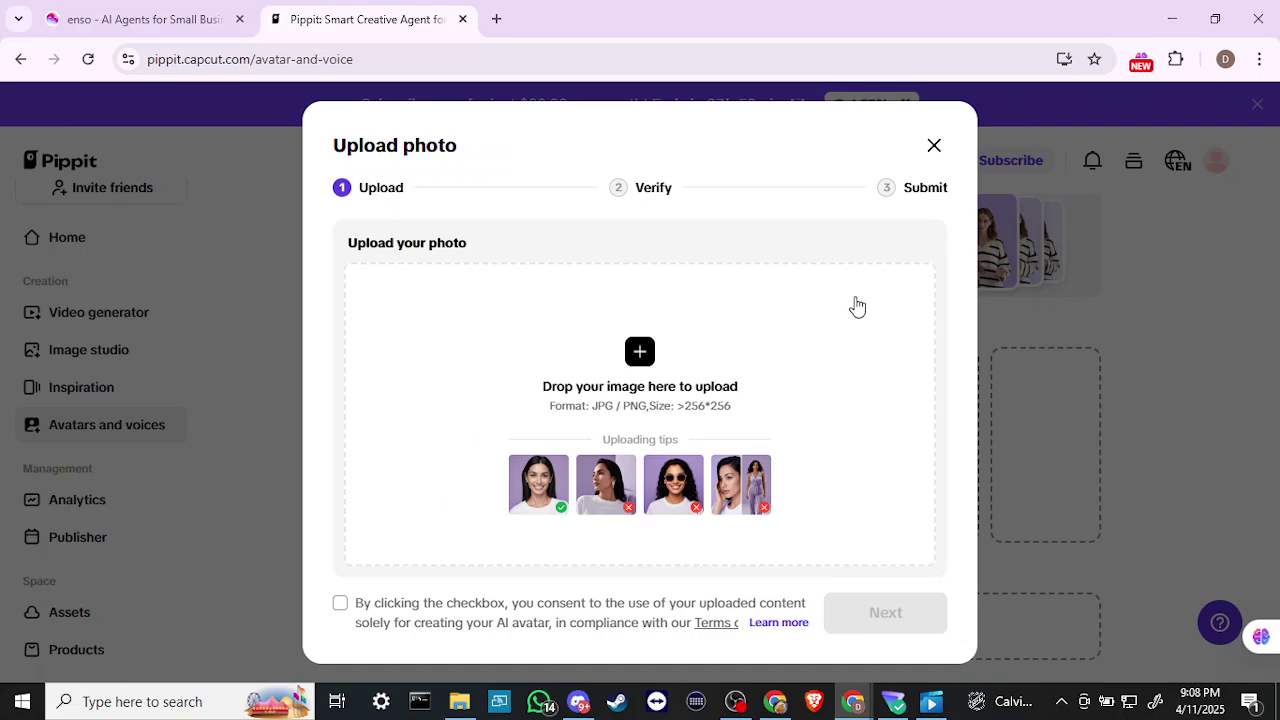
left_click(934, 145)
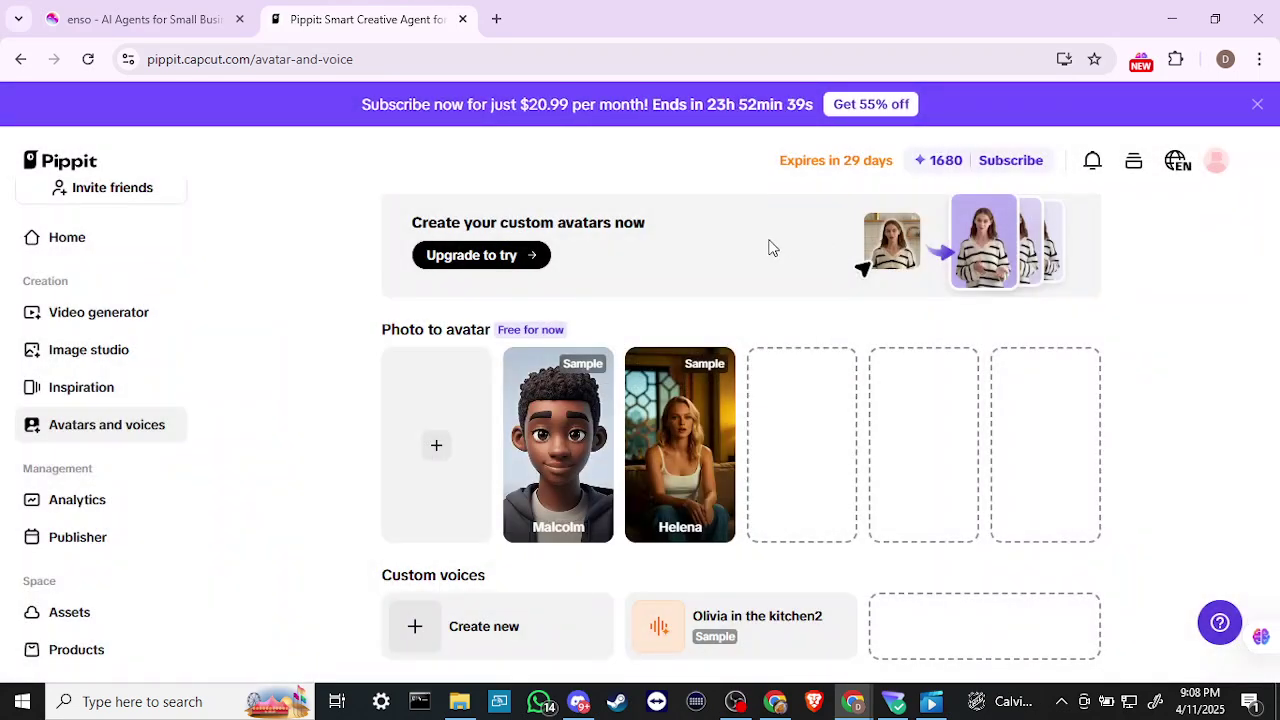
mouse_move(722, 632)
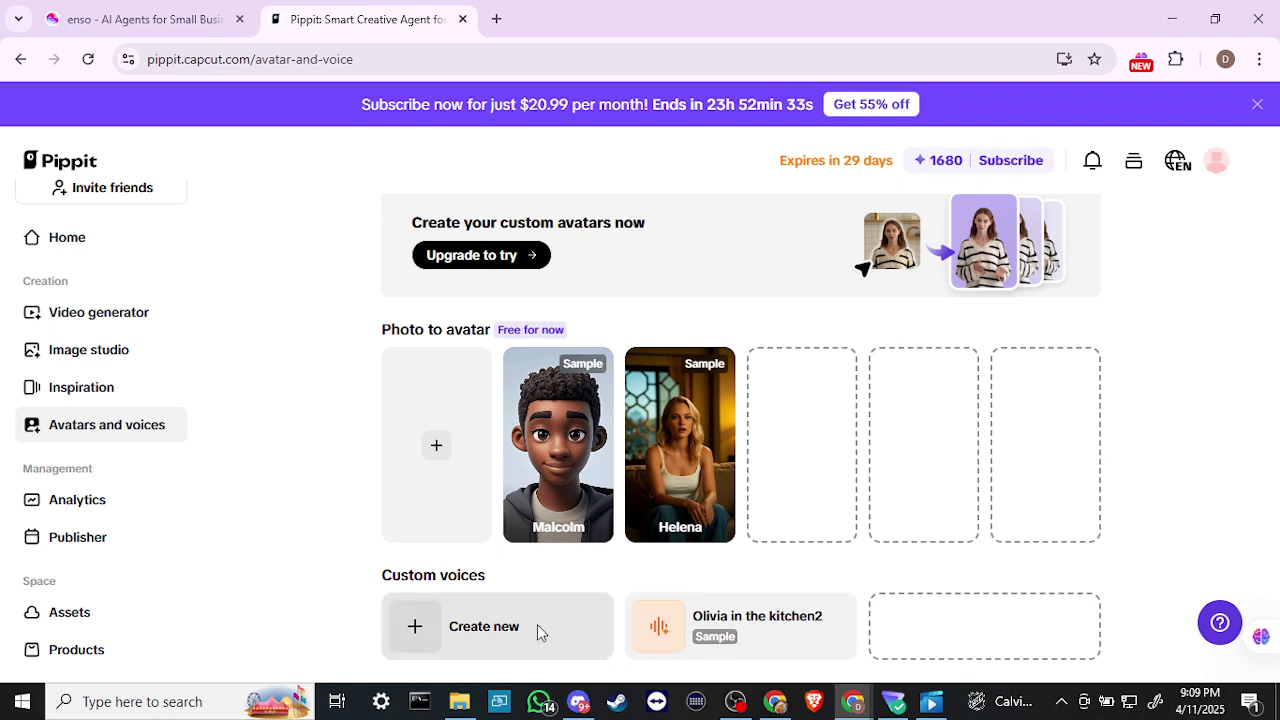
Start a new custom voice, agree to the disclaimer, and dismiss every microphone access prompt
left_click(418, 638)
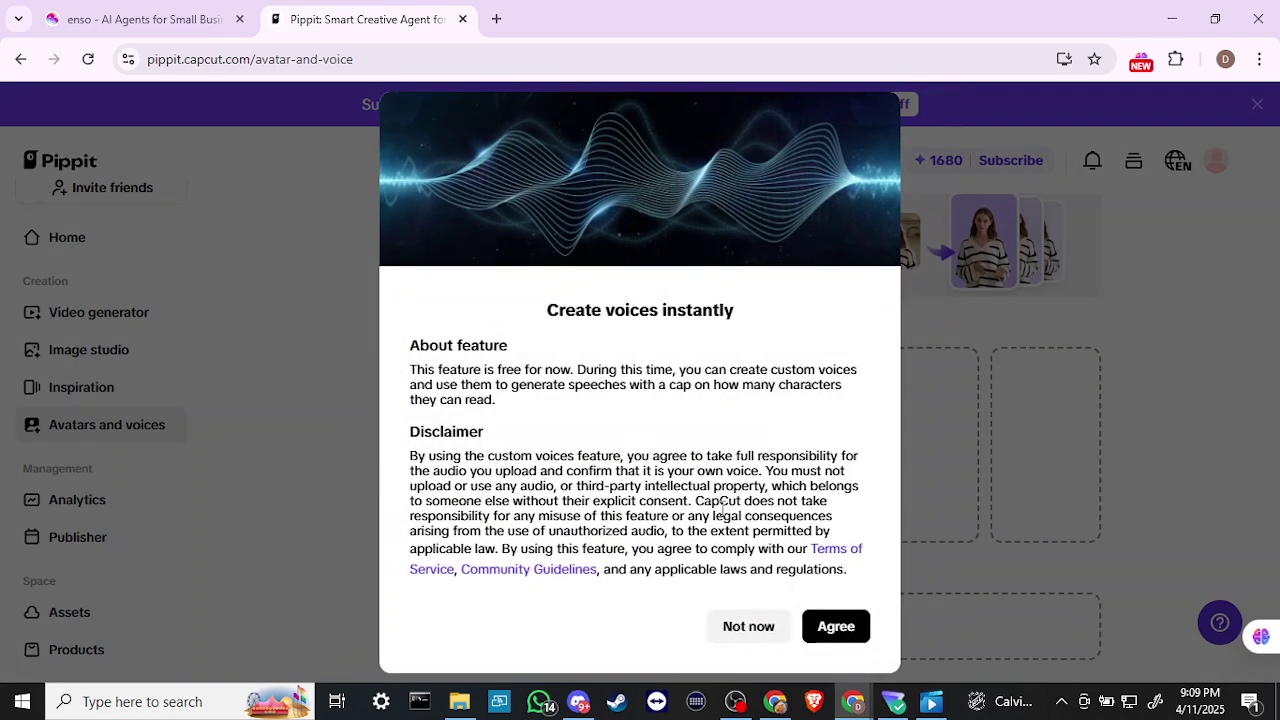
left_click(830, 626)
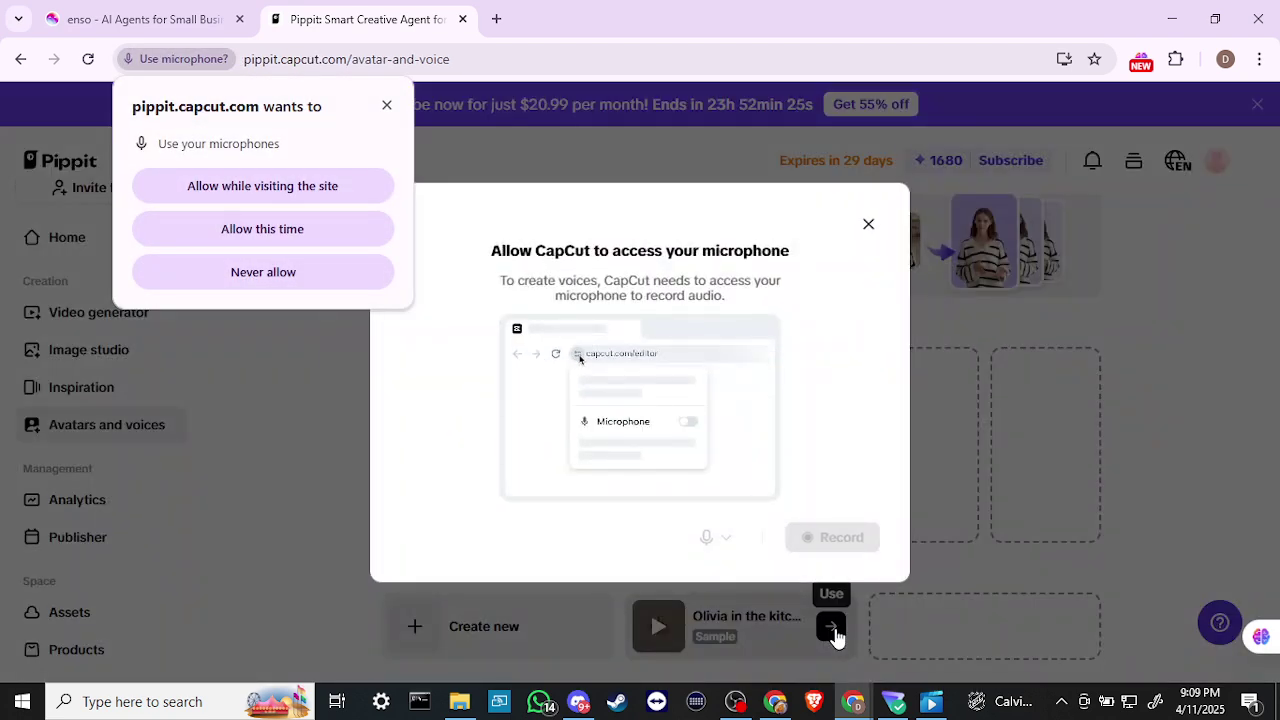
left_click(387, 107)
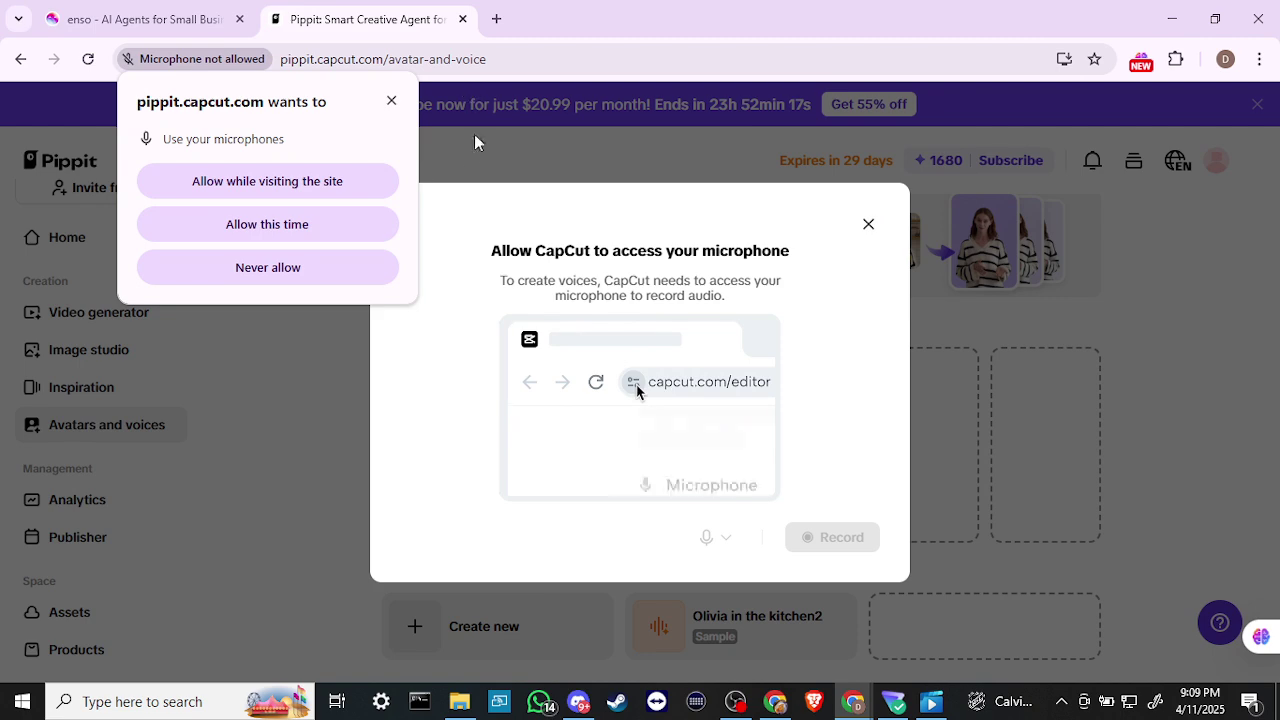
left_click(391, 102)
left_click(866, 224)
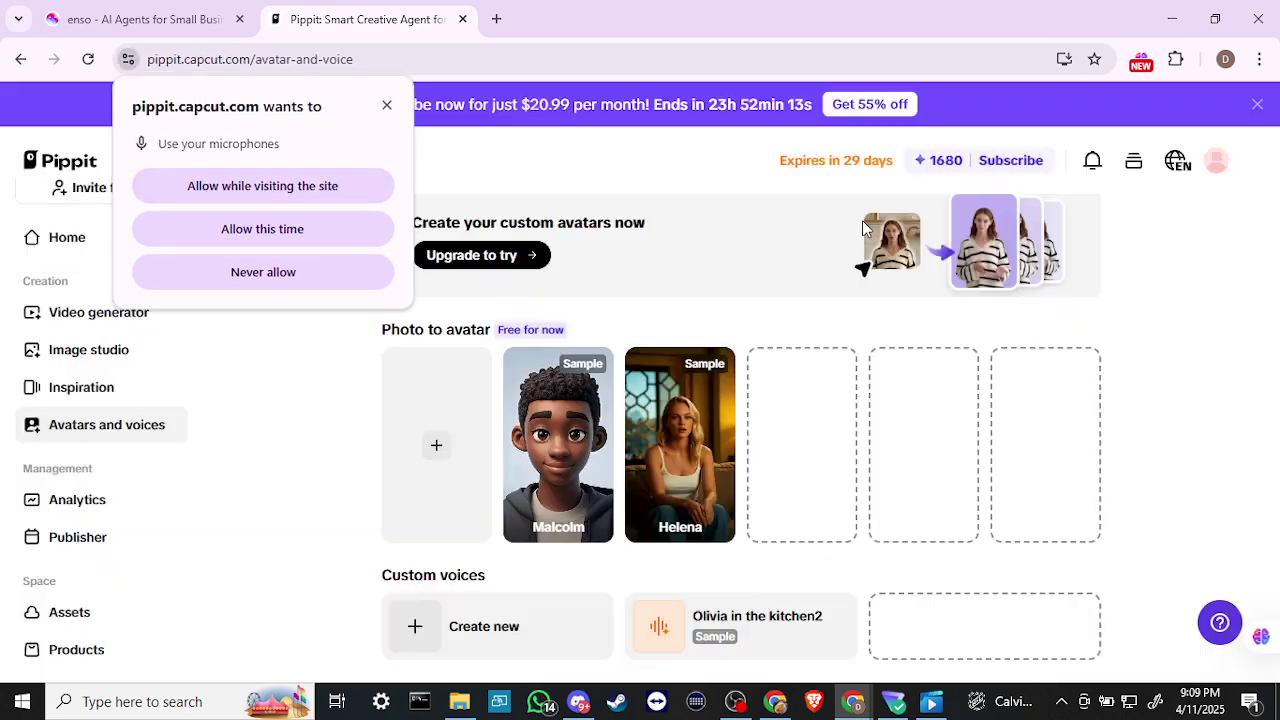
left_click(391, 112)
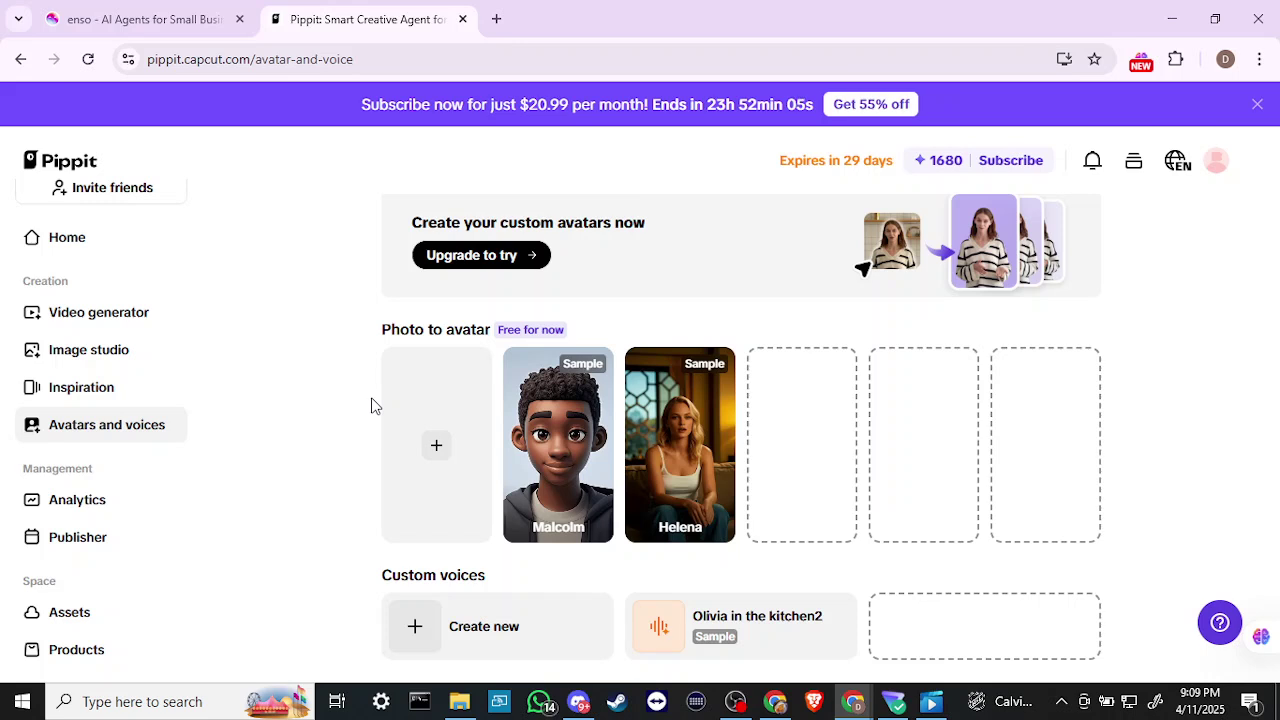
scroll(371, 405, "up", 1)
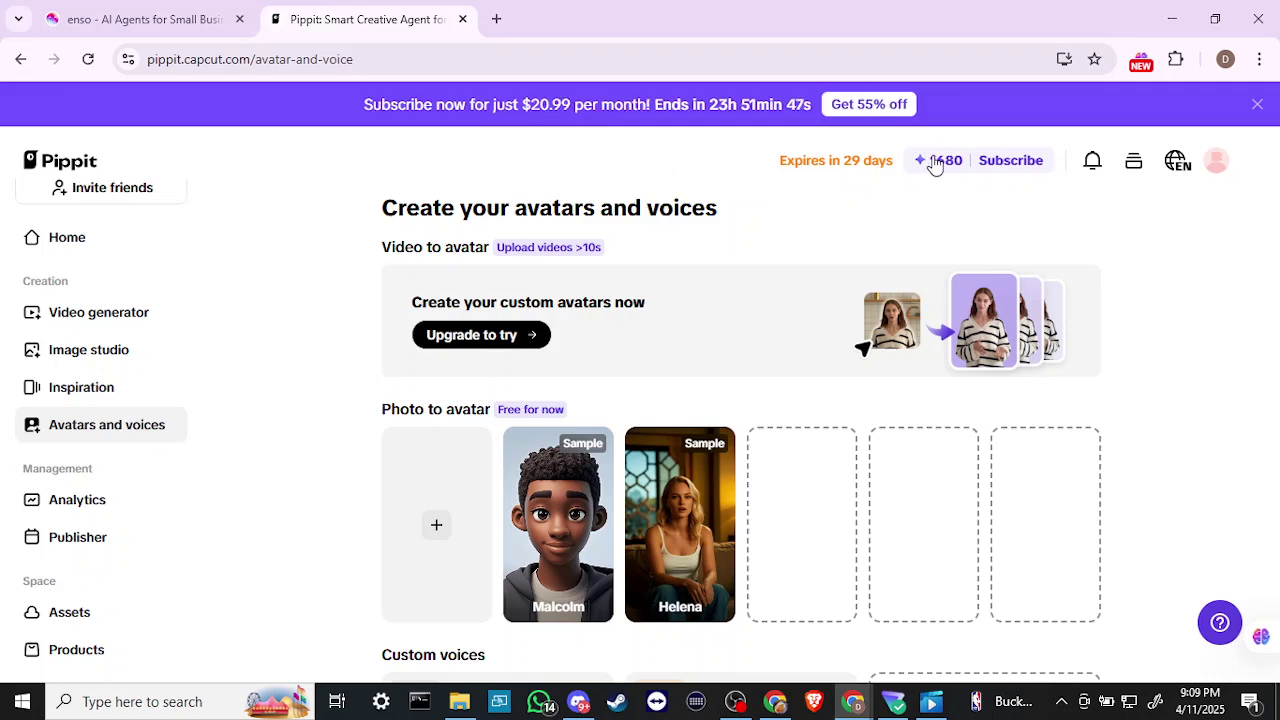
mouse_move(938, 172)
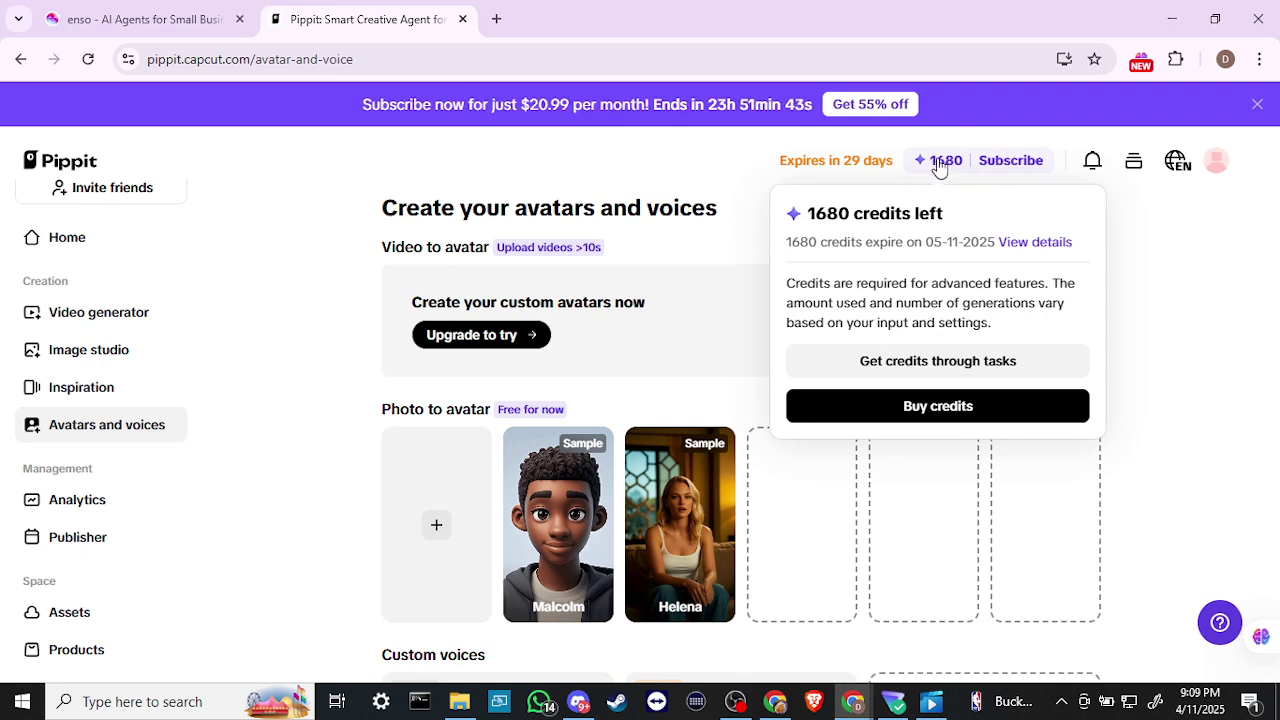
left_click(362, 270)
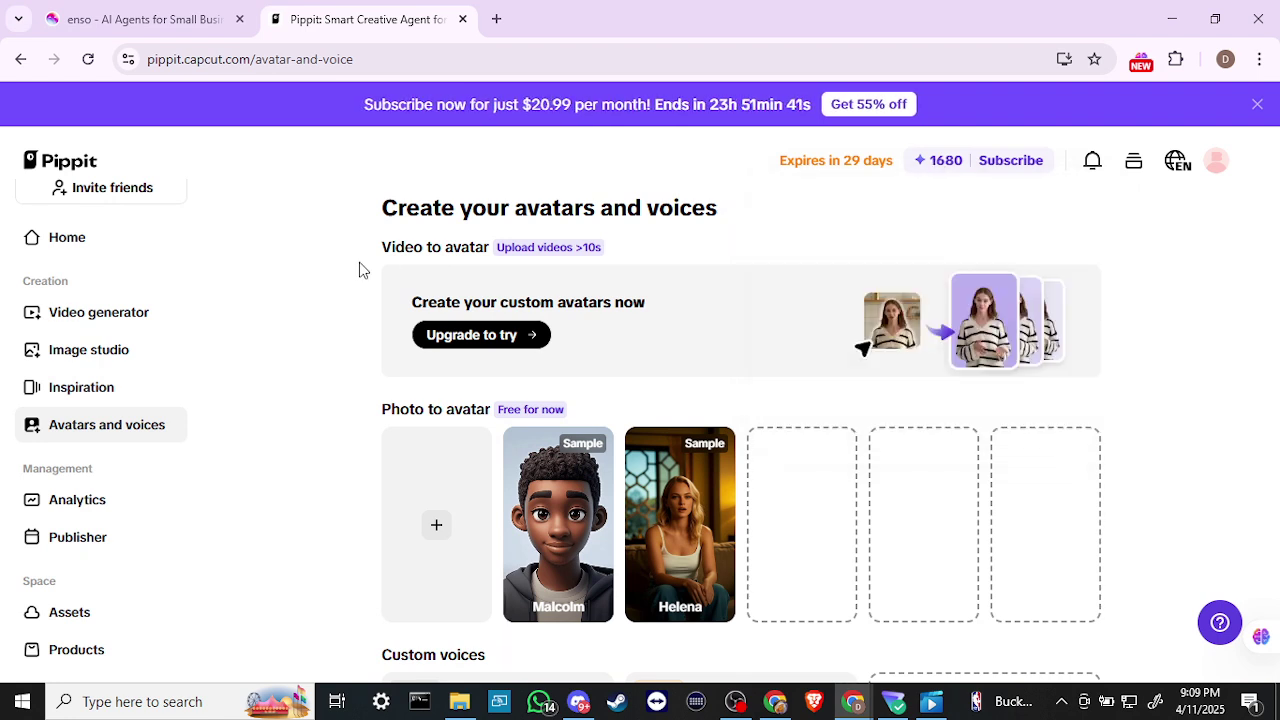